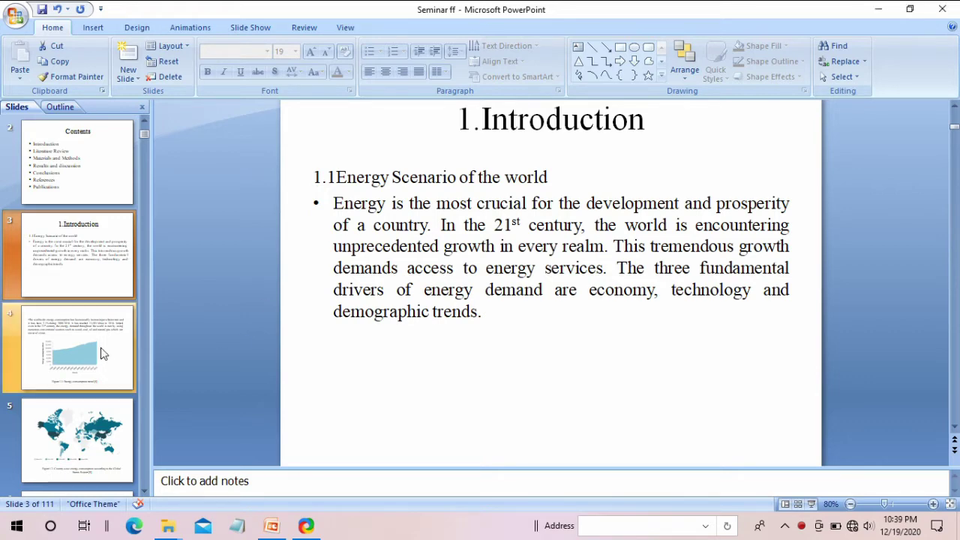
- Scroll the Slides pane down toward the slide 3 Introduction thumbnail
scroll(82, 355, down, 4)
scroll(82, 349, down, 4)
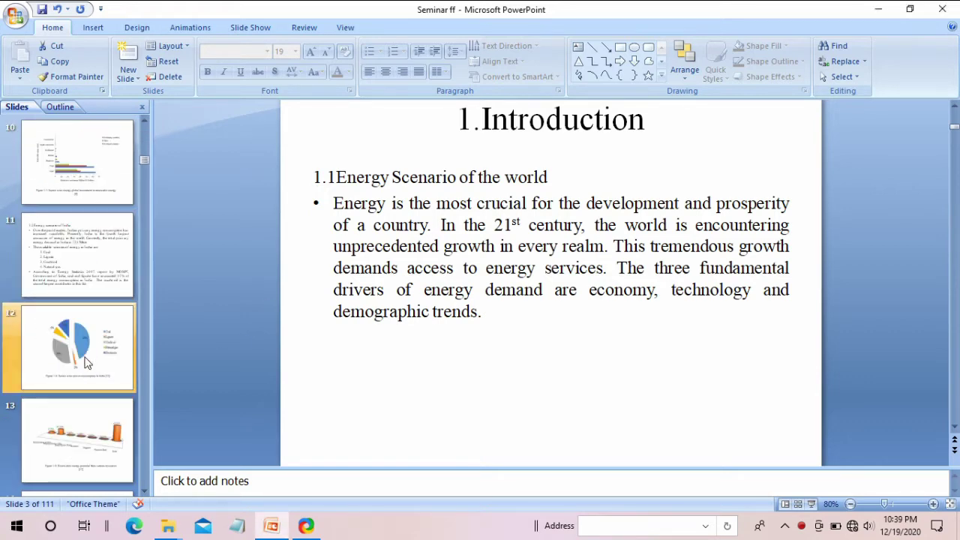
click(82, 253)
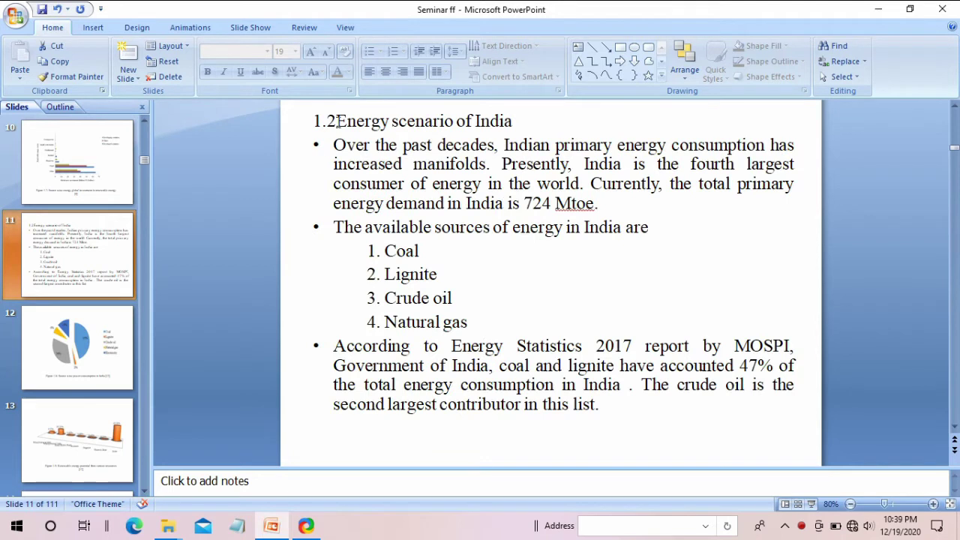
drag(314, 120, 513, 120)
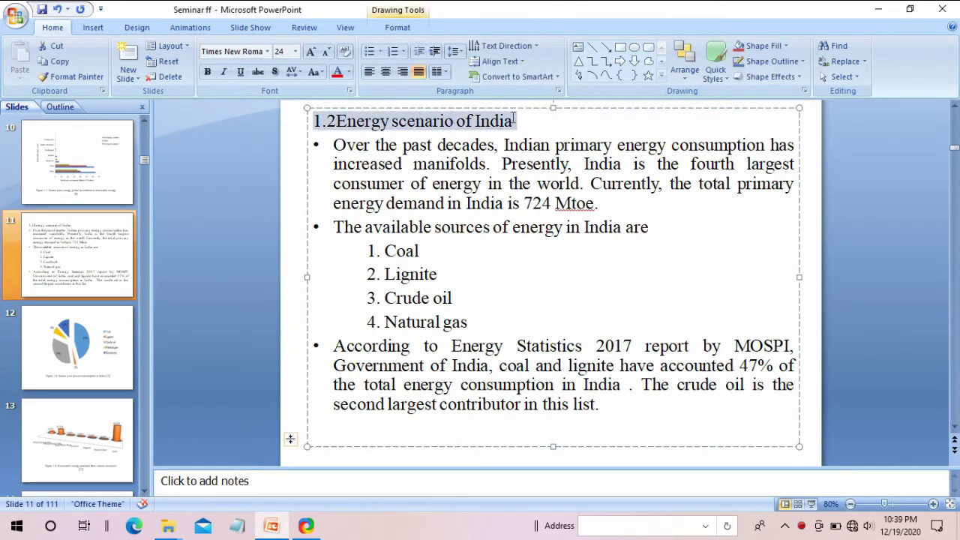
click(335, 129)
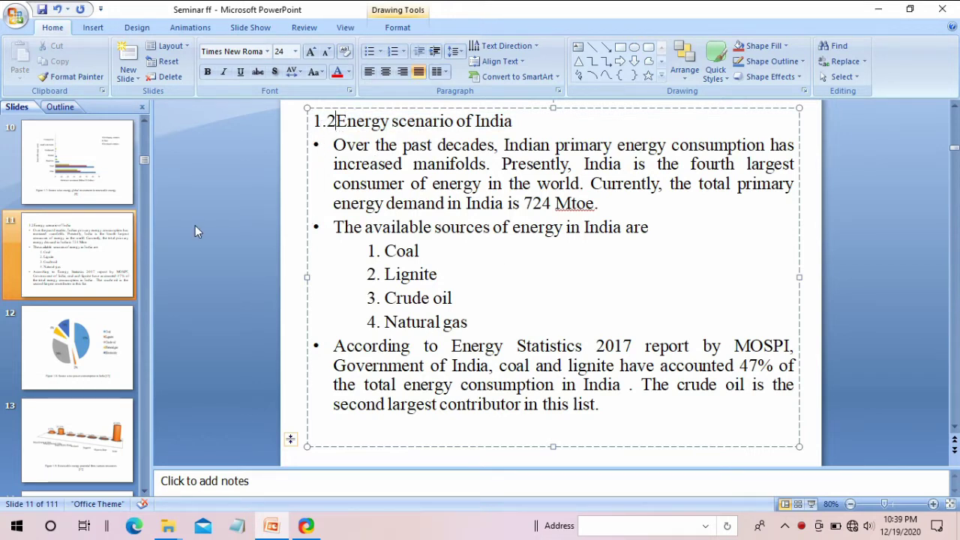
scroll(134, 276, up, 3)
scroll(105, 285, up, 4)
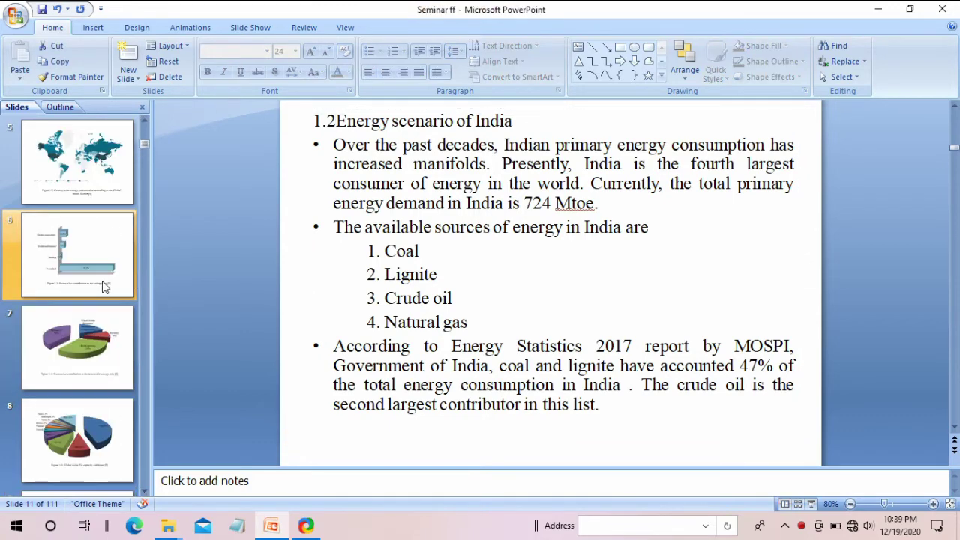
click(113, 195)
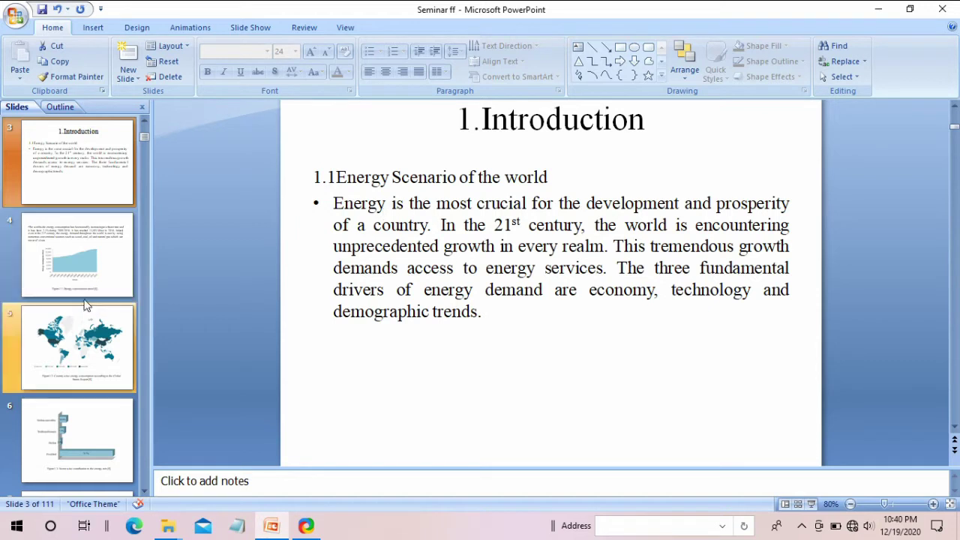
click(121, 281)
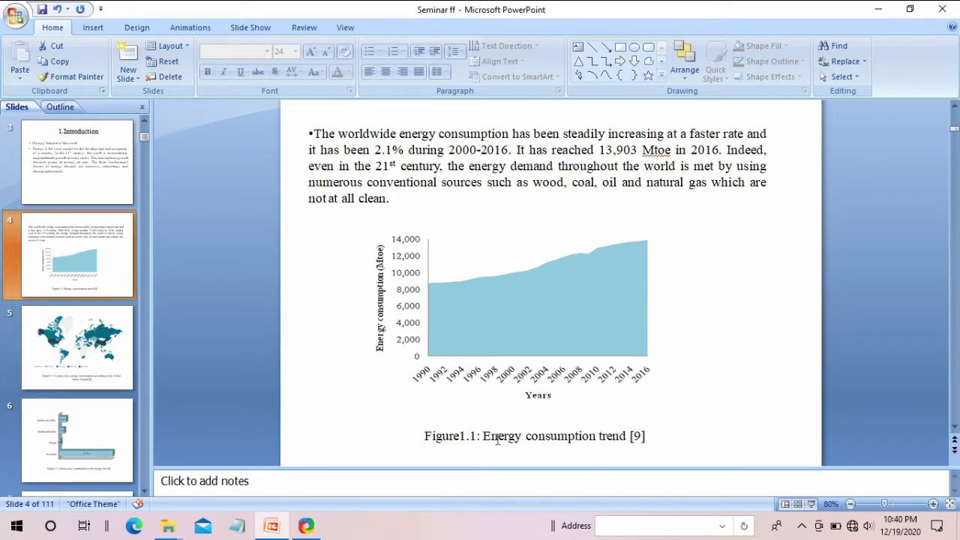
- Highlight the 'Figure1.1:' label at the start of the slide 4 chart caption
click(426, 436)
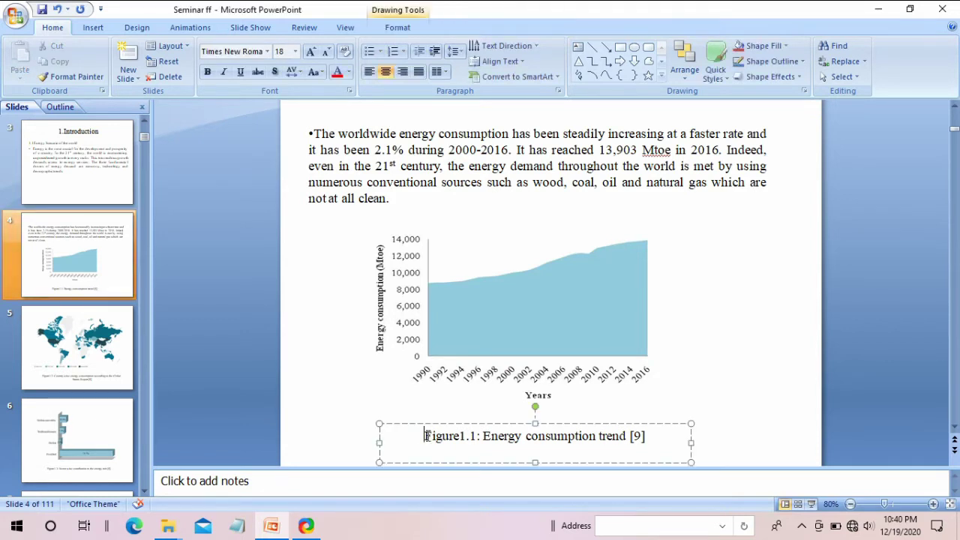
drag(427, 436, 476, 439)
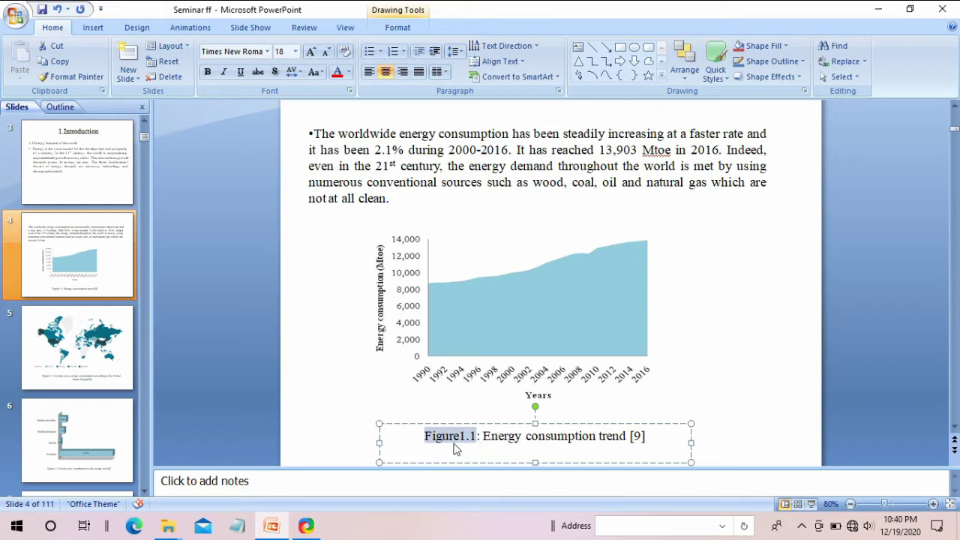
click(466, 414)
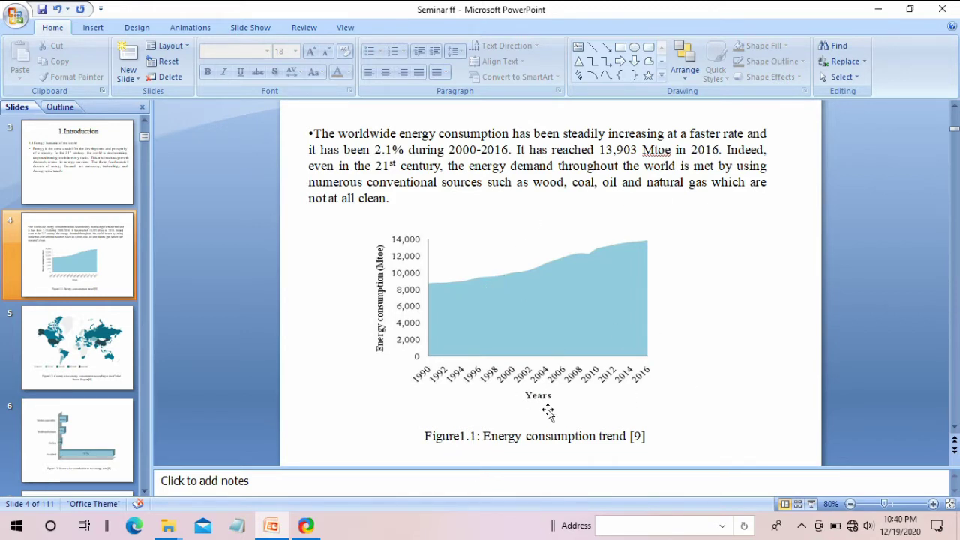
click(425, 436)
drag(426, 435, 481, 437)
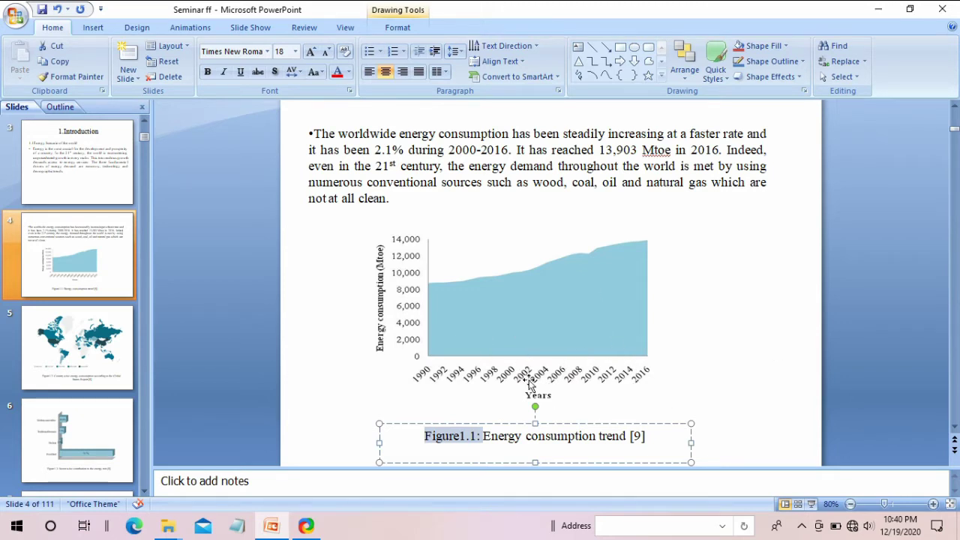
scroll(276, 403, down, 2)
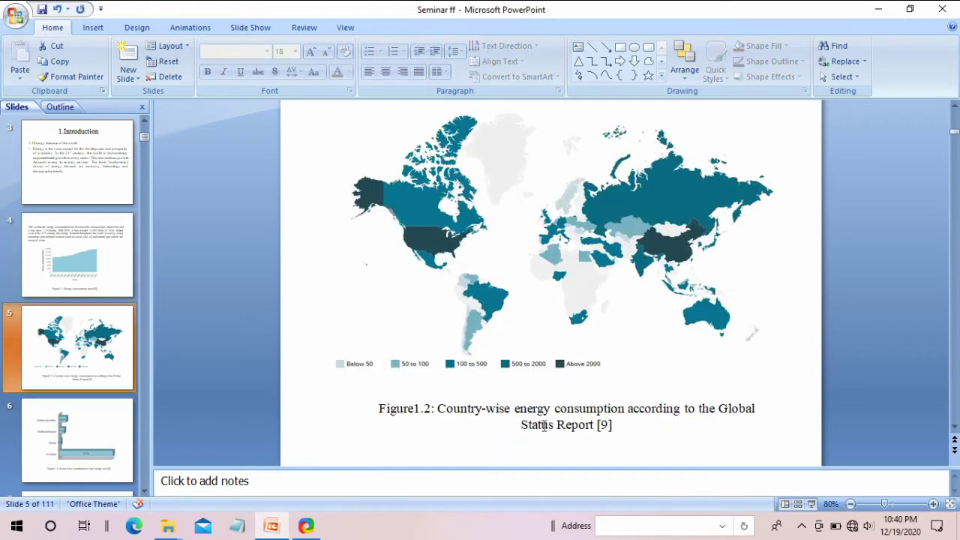
click(123, 438)
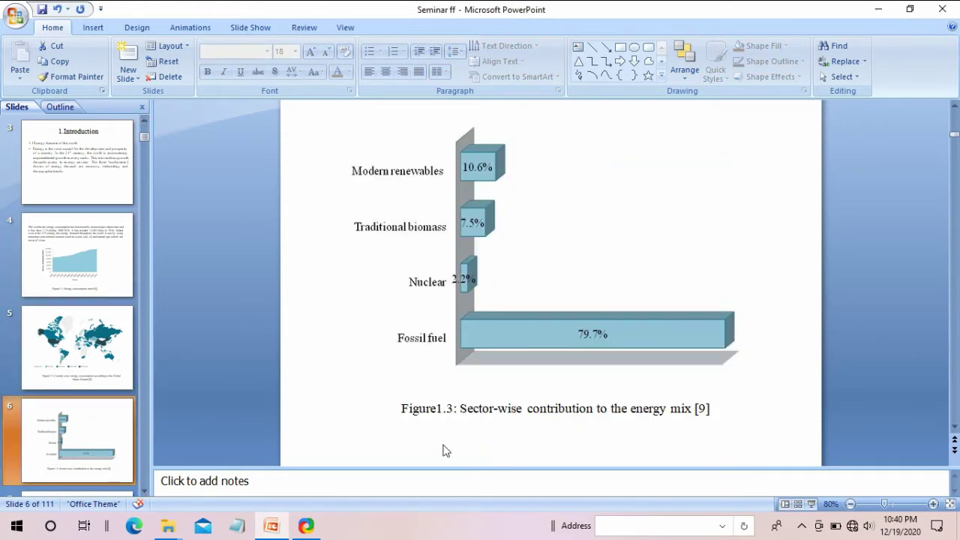
scroll(142, 427, down, 2)
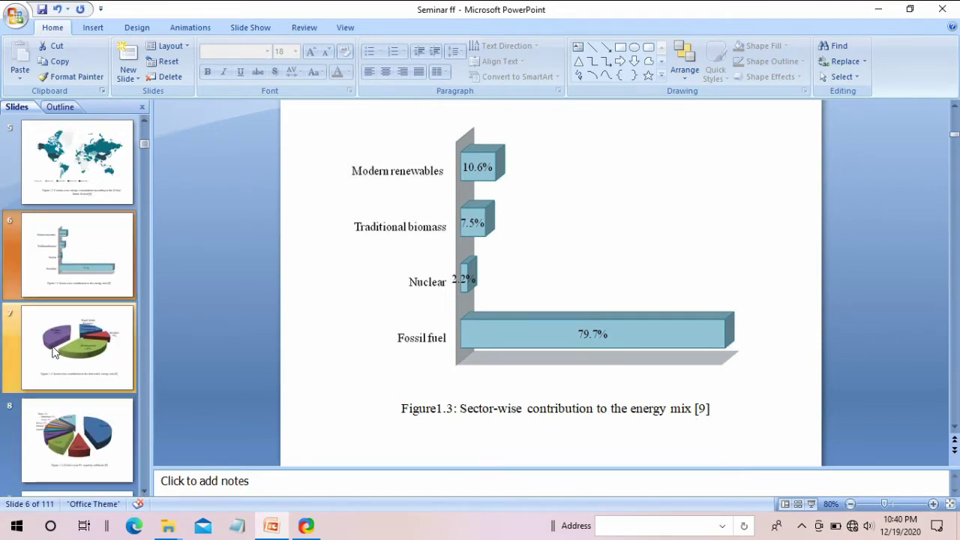
click(82, 349)
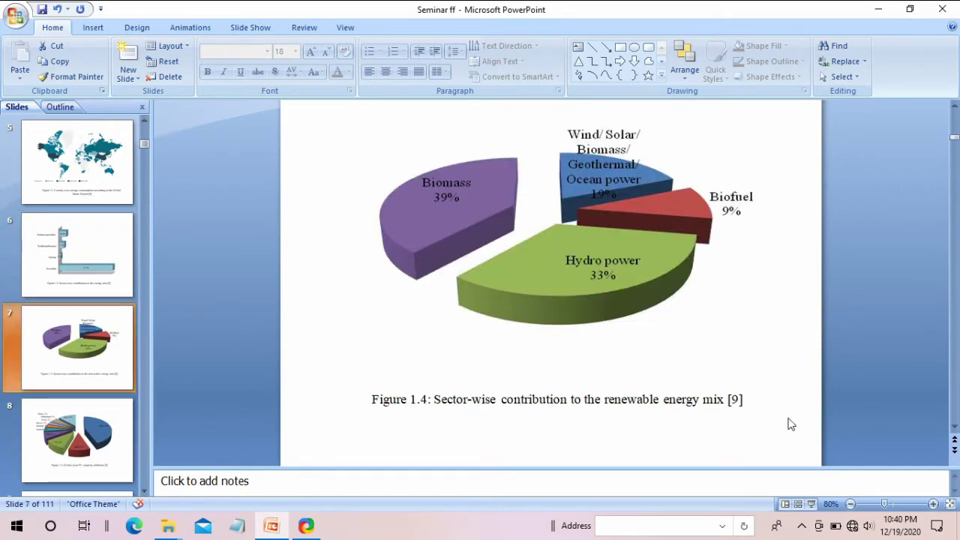
click(96, 457)
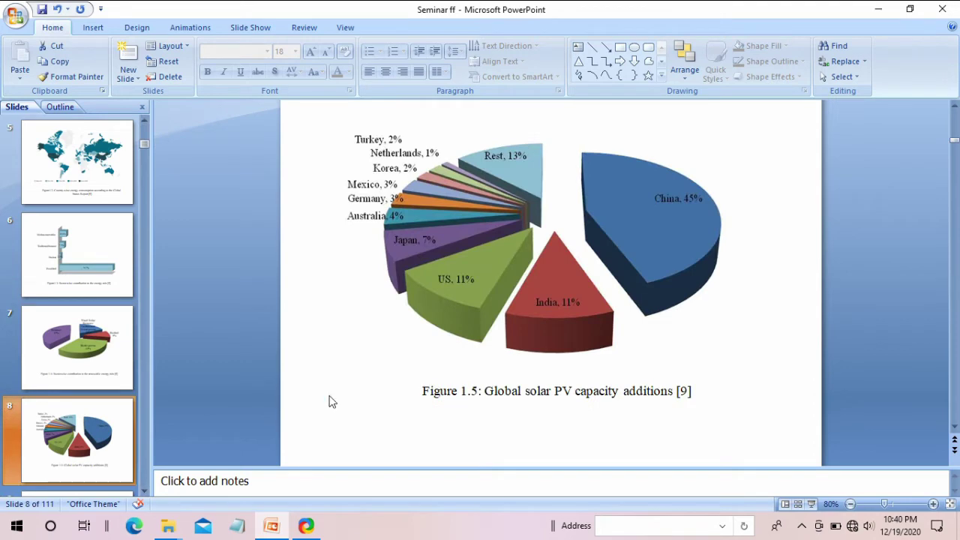
scroll(132, 359, up, 1)
click(127, 270)
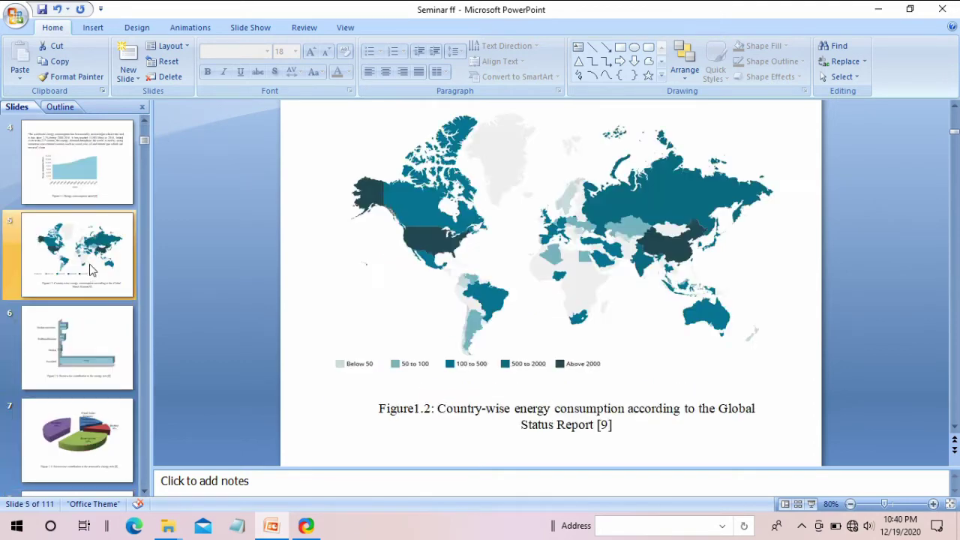
click(124, 202)
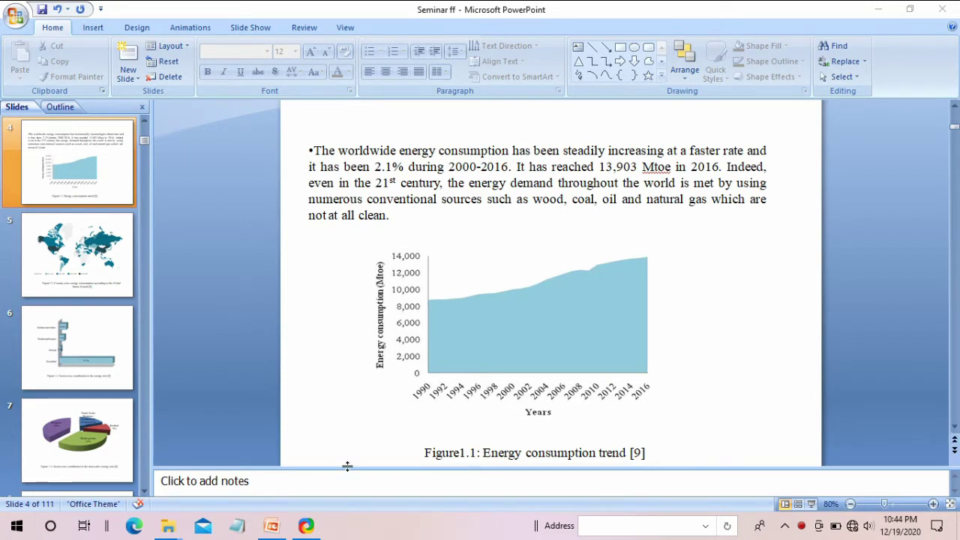
- Page through slides 6 to 10: sector bar chart, renewable, solar and wind pies, investment chart
click(143, 492)
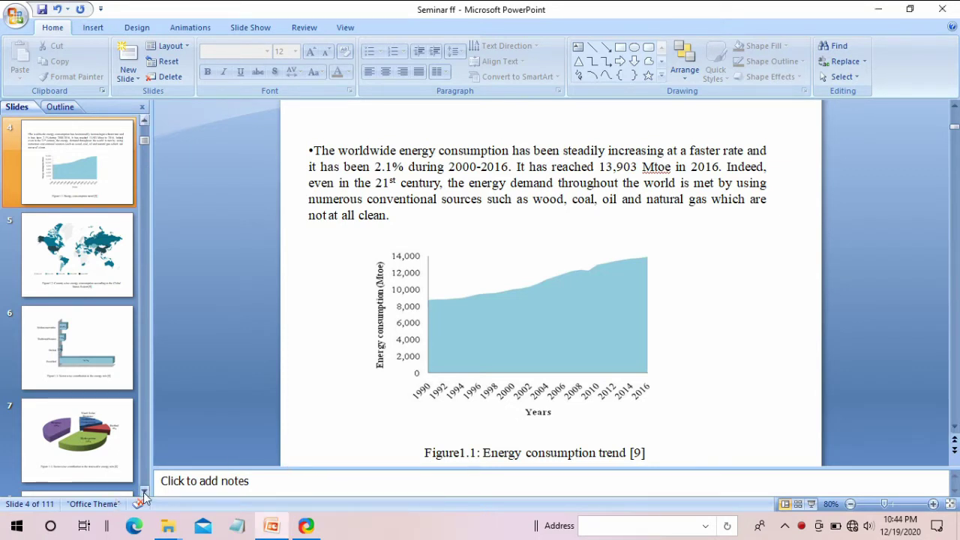
click(143, 492)
click(83, 247)
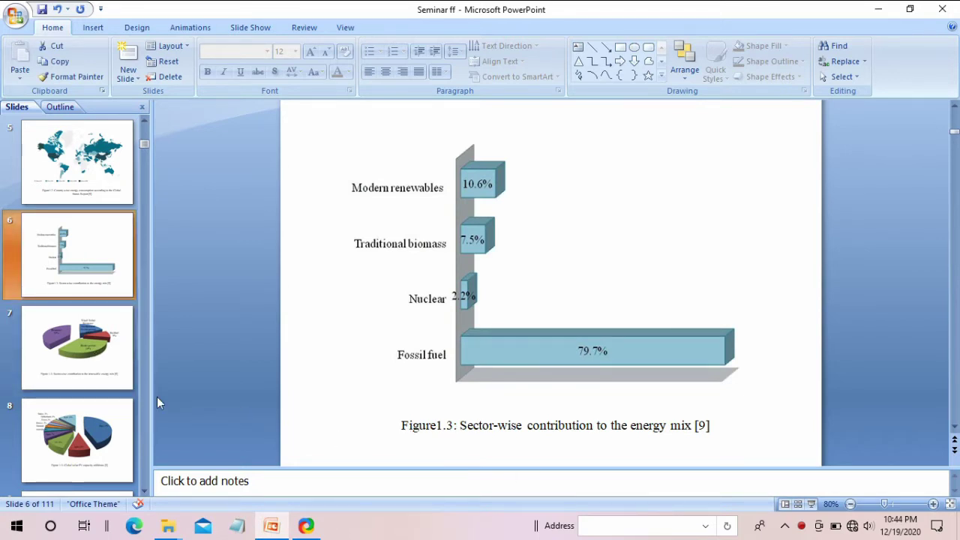
click(68, 368)
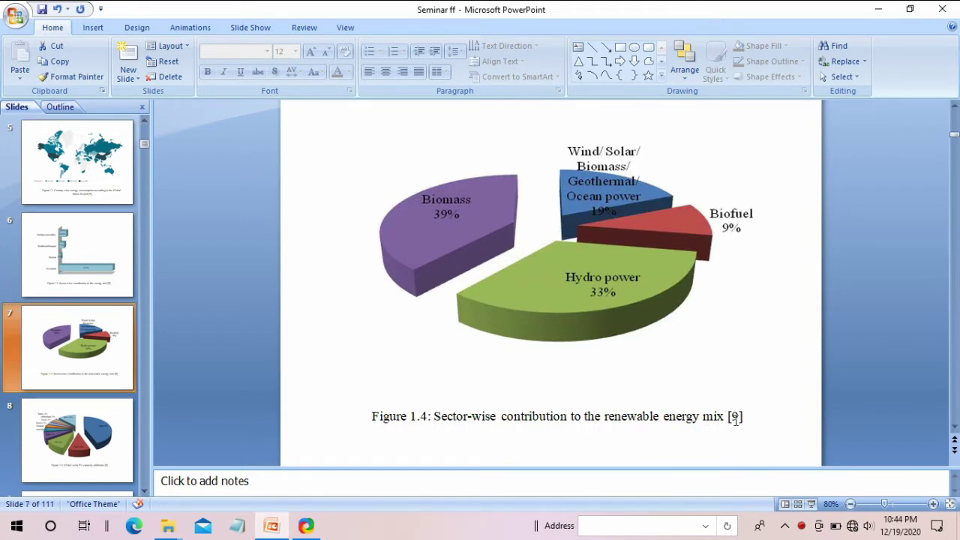
click(79, 436)
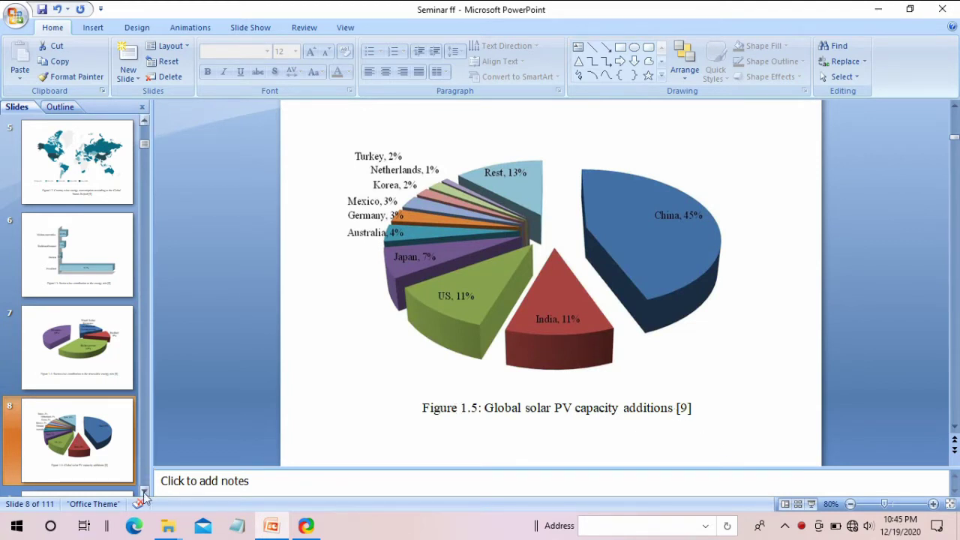
scroll(145, 487, down, 2)
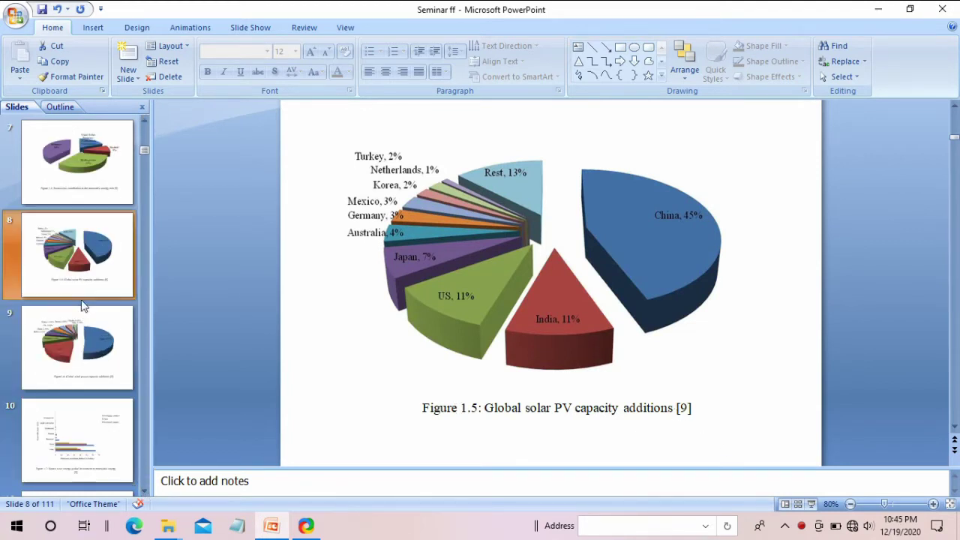
click(84, 349)
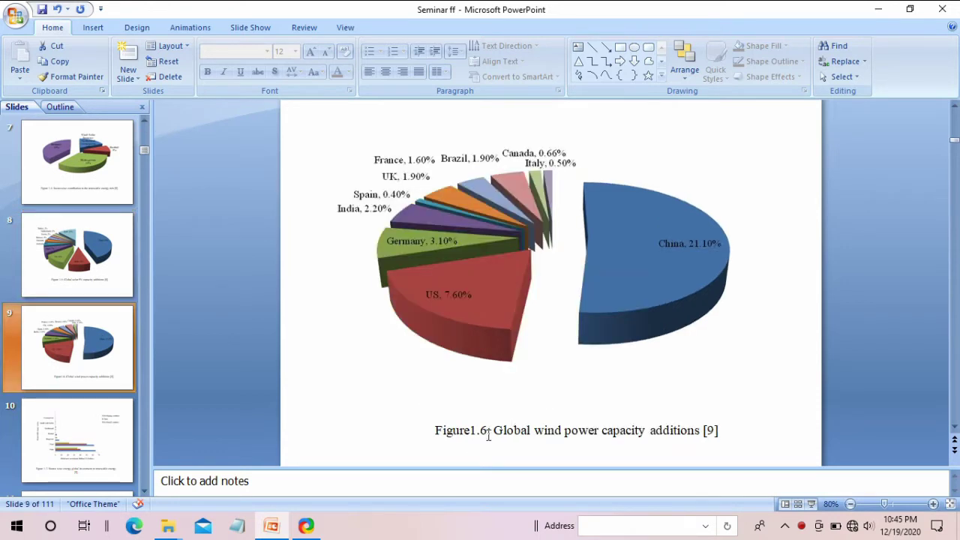
click(75, 432)
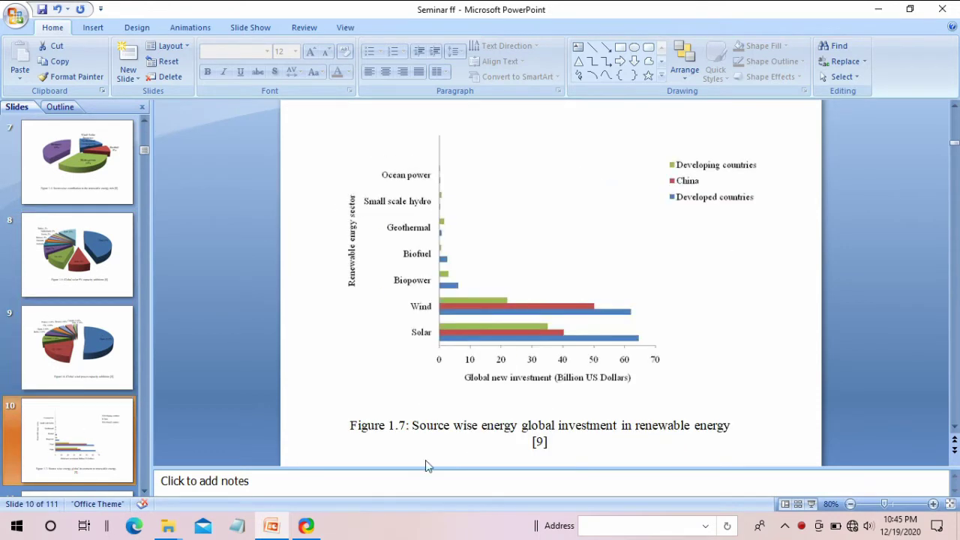
- Continue through slides 11 to 14 on India's energy scenario and power consumption charts
click(145, 493)
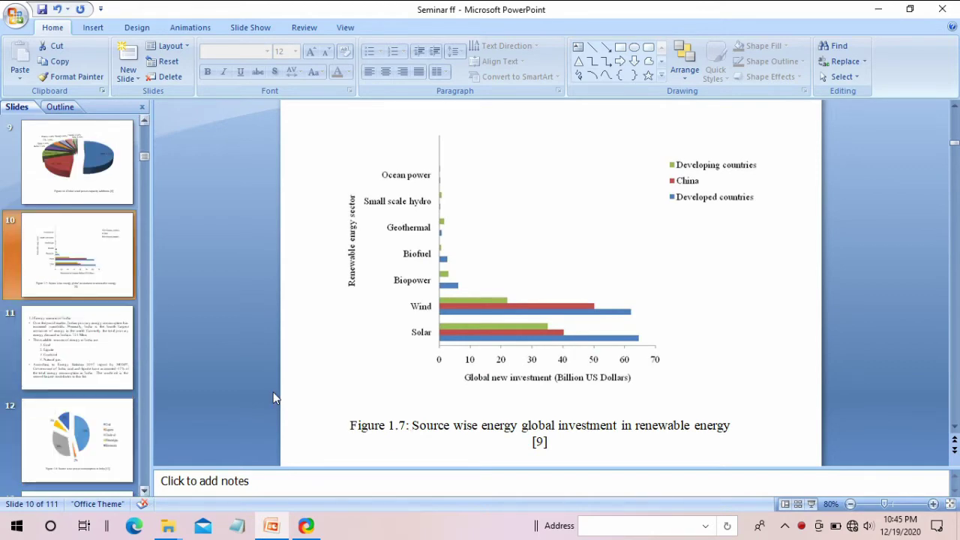
click(97, 342)
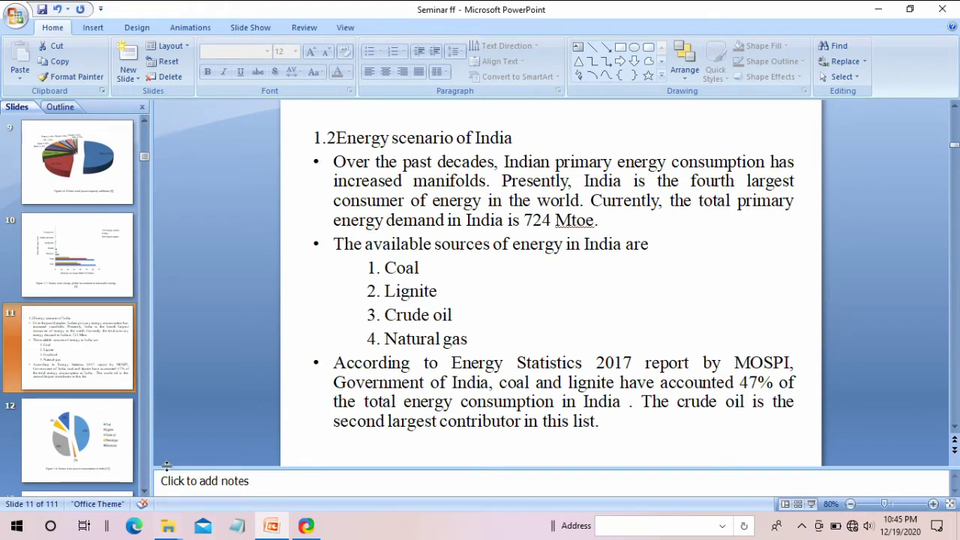
click(103, 437)
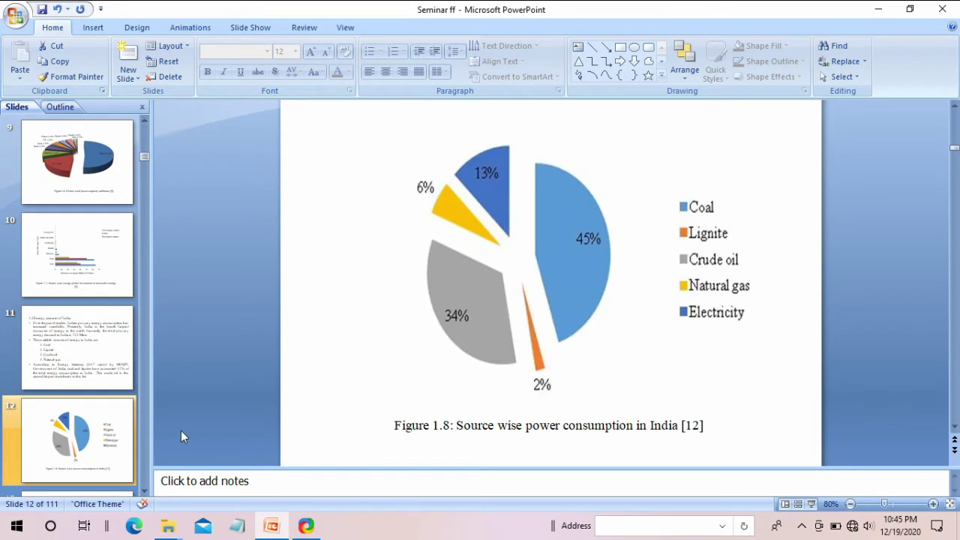
click(145, 490)
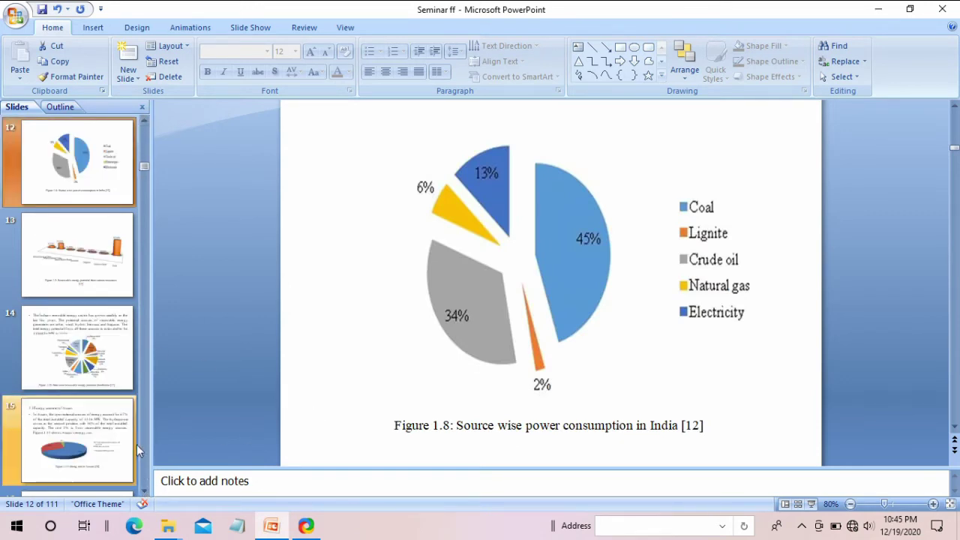
click(76, 259)
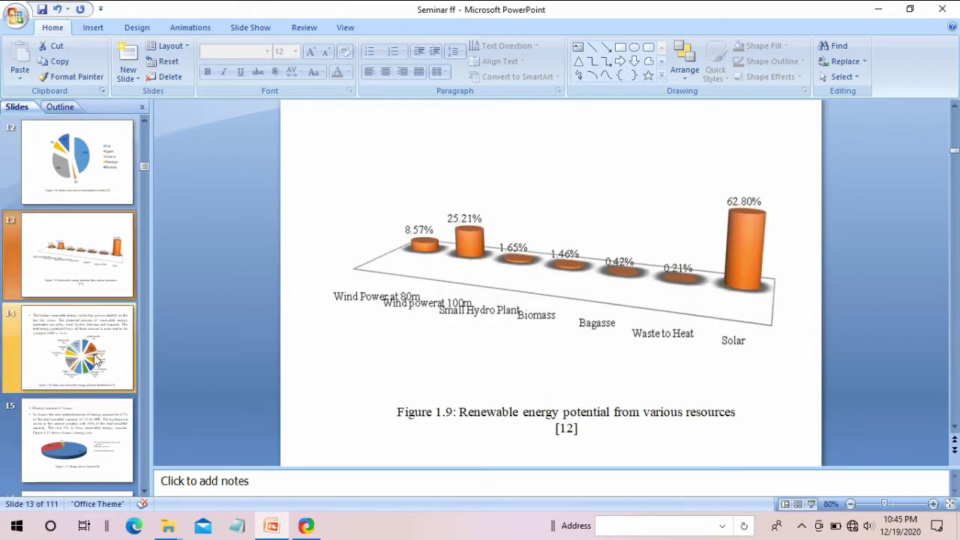
click(76, 346)
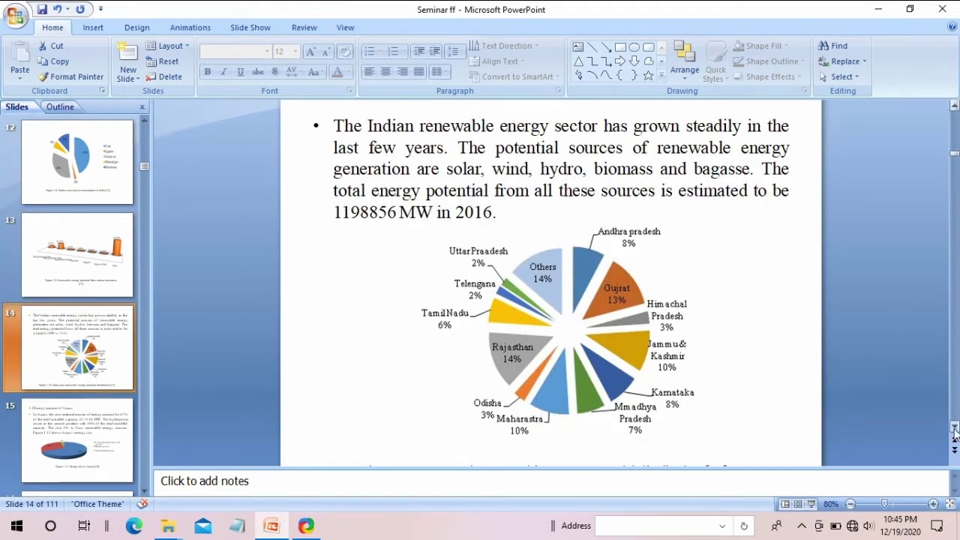
scroll(696, 428, down, 2)
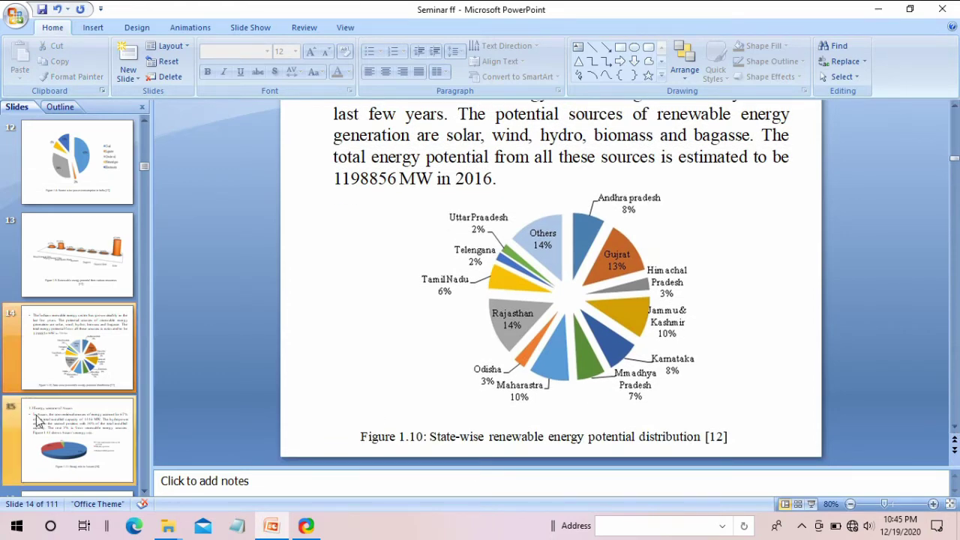
- Open slide 15 on Assam's energy mix, then slide 16 with the Table 1.5 caption visible
click(66, 443)
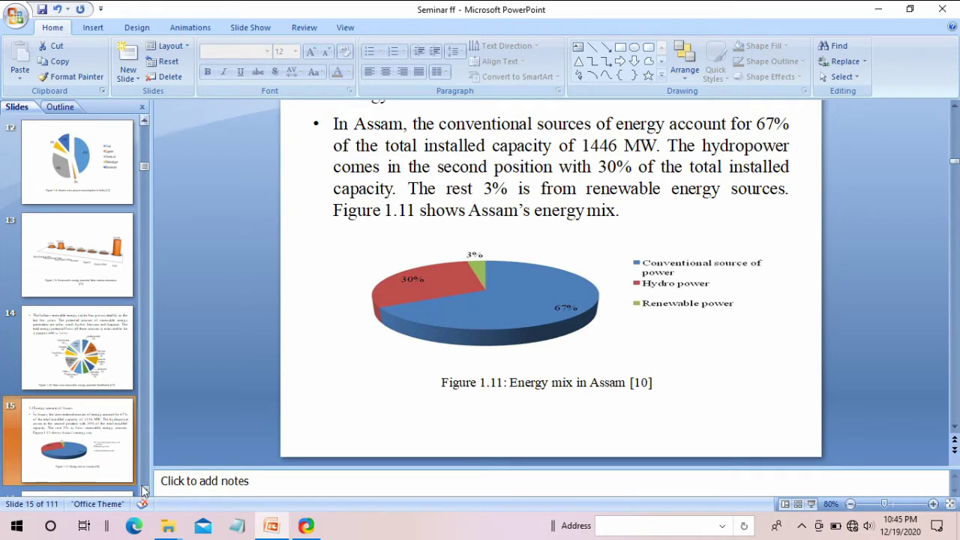
scroll(82, 360, down, 2)
click(81, 354)
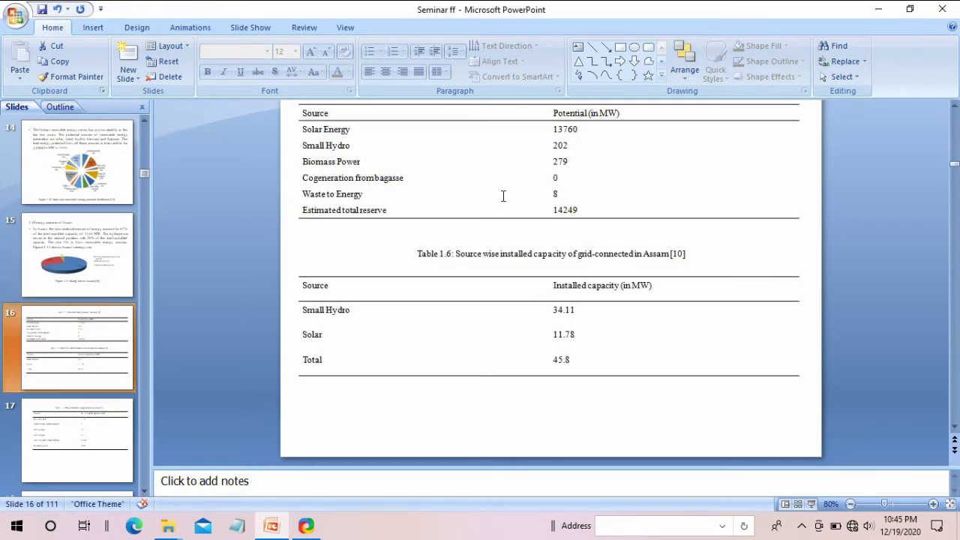
click(955, 109)
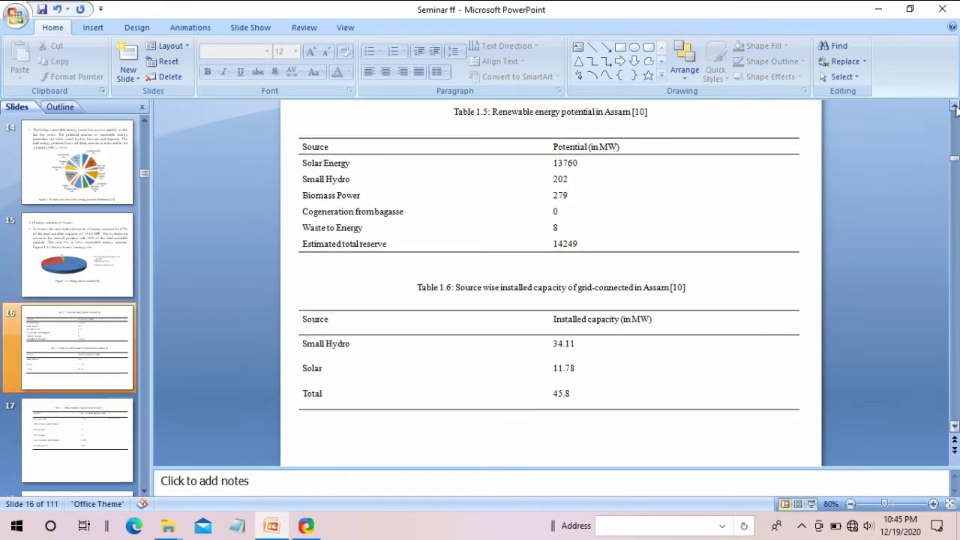
click(955, 109)
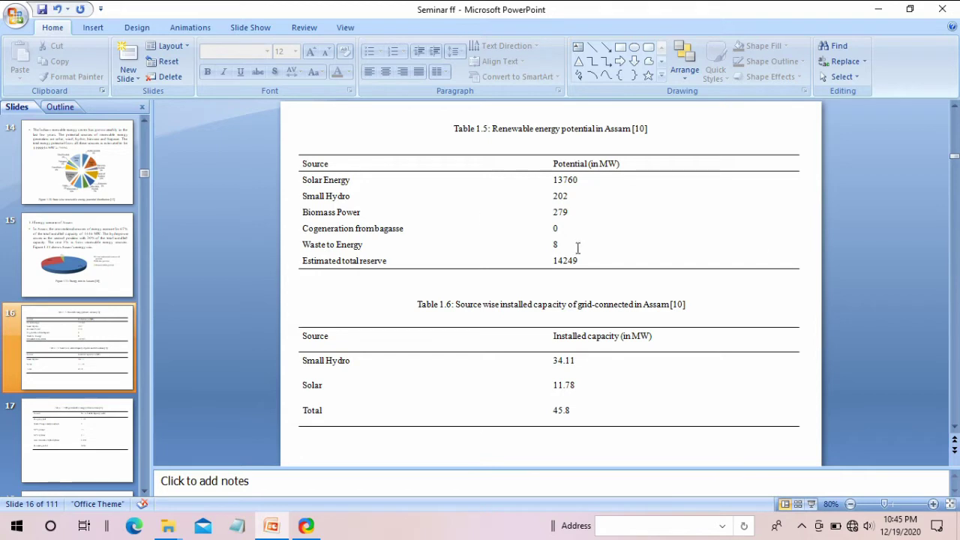
double_click(644, 130)
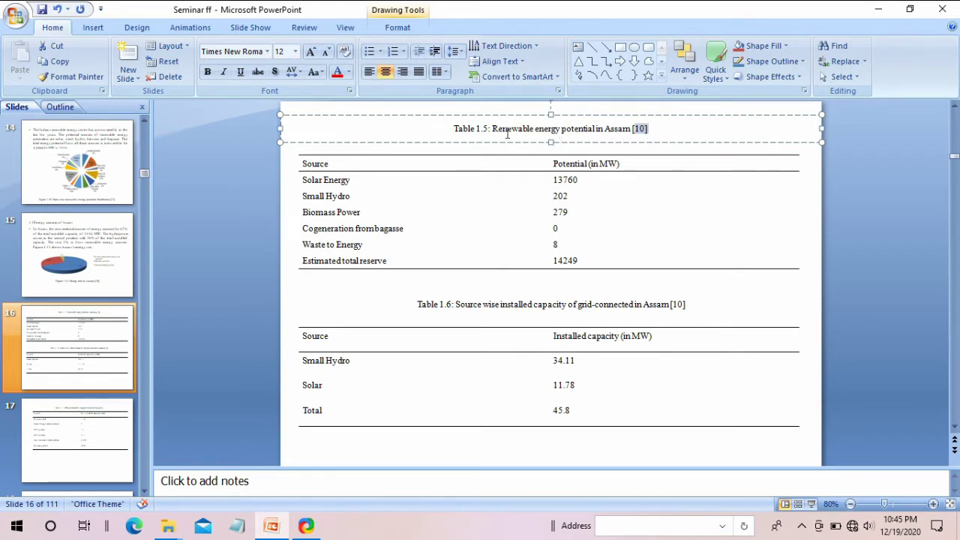
click(657, 145)
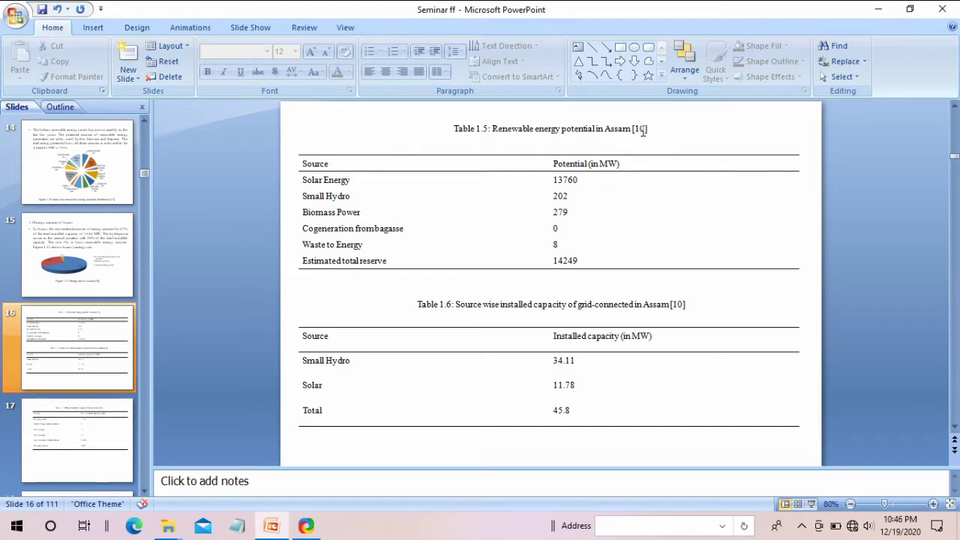
drag(456, 129, 493, 132)
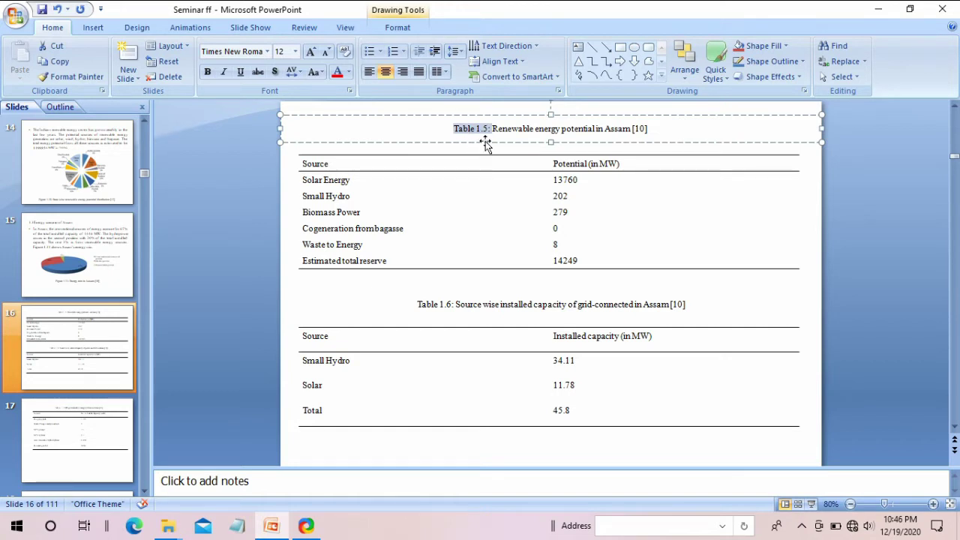
click(484, 141)
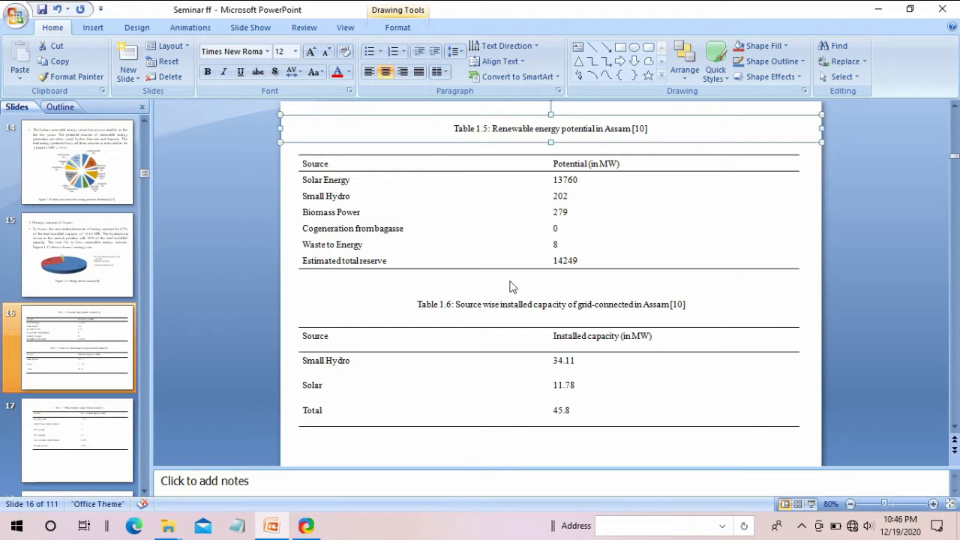
click(488, 132)
- Step through slides 17 to 19, from Table 1.7 to the biofuels slide
click(101, 437)
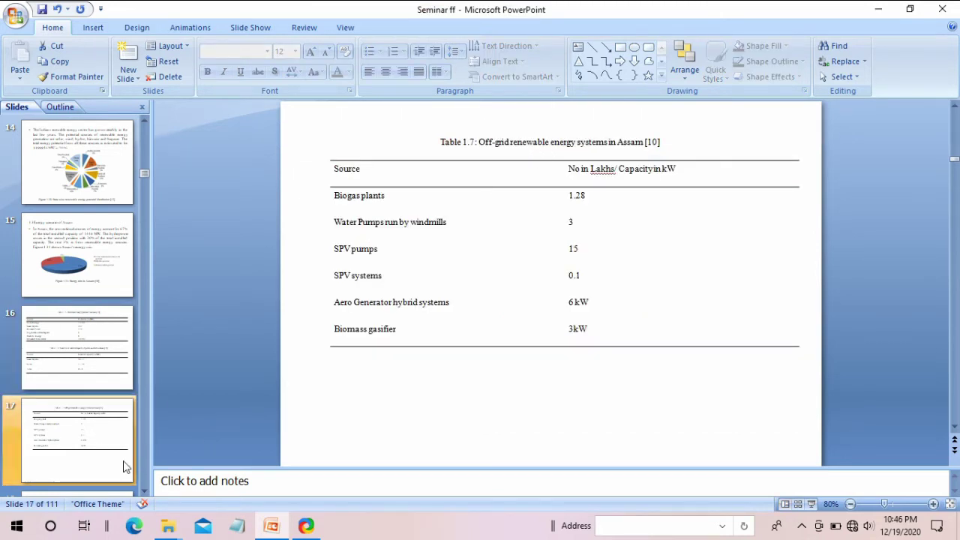
click(144, 491)
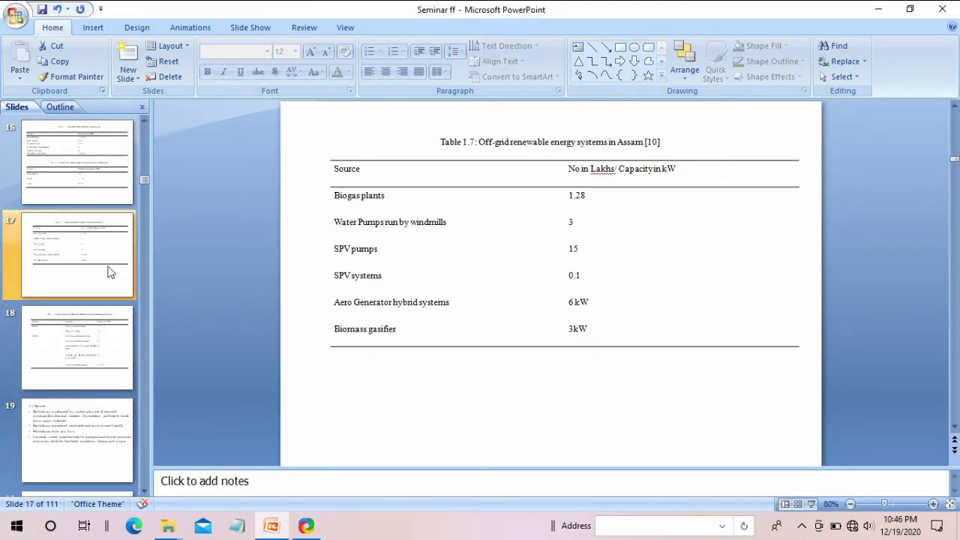
click(102, 352)
click(104, 430)
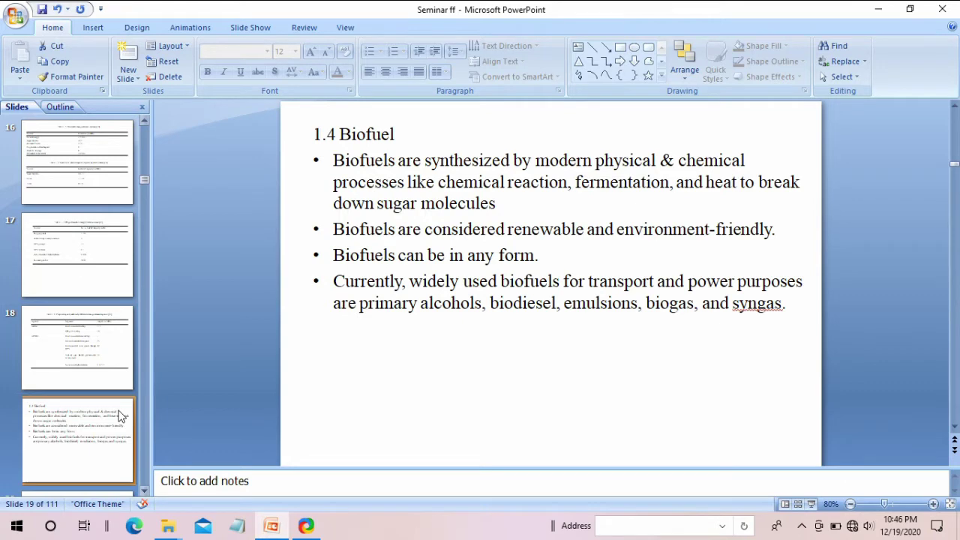
click(145, 492)
- Continue via the biodiesel slides to slide 22 and select the Table 1.9 title
click(111, 384)
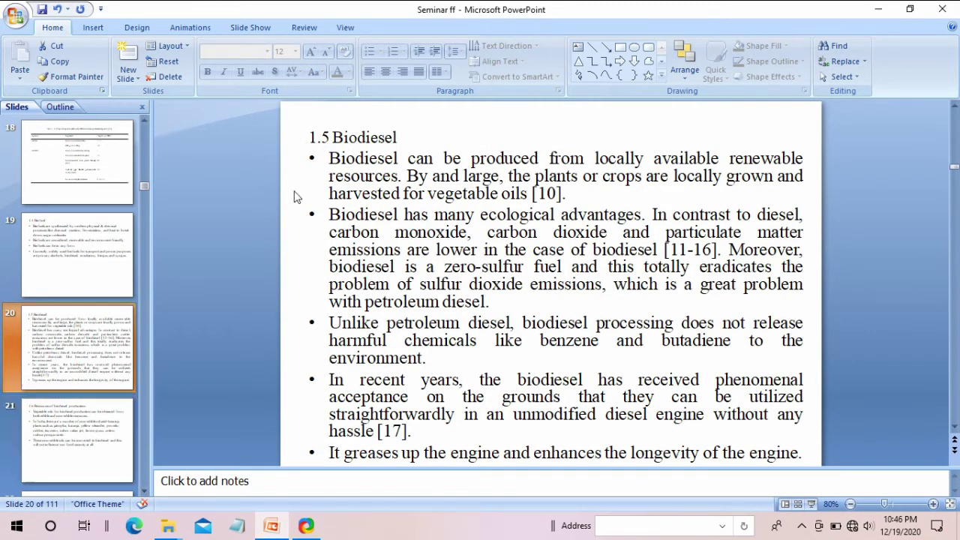
click(92, 459)
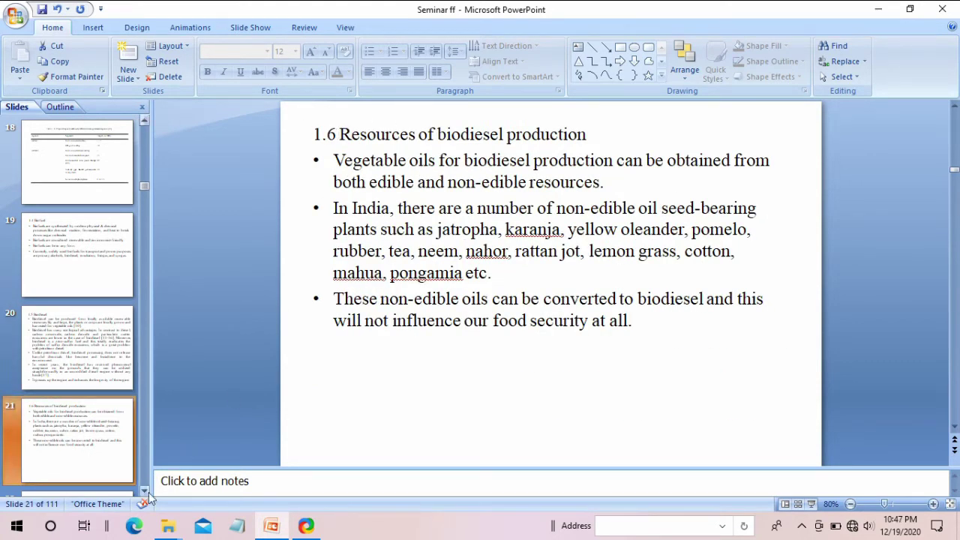
scroll(109, 398, down, 2)
click(102, 378)
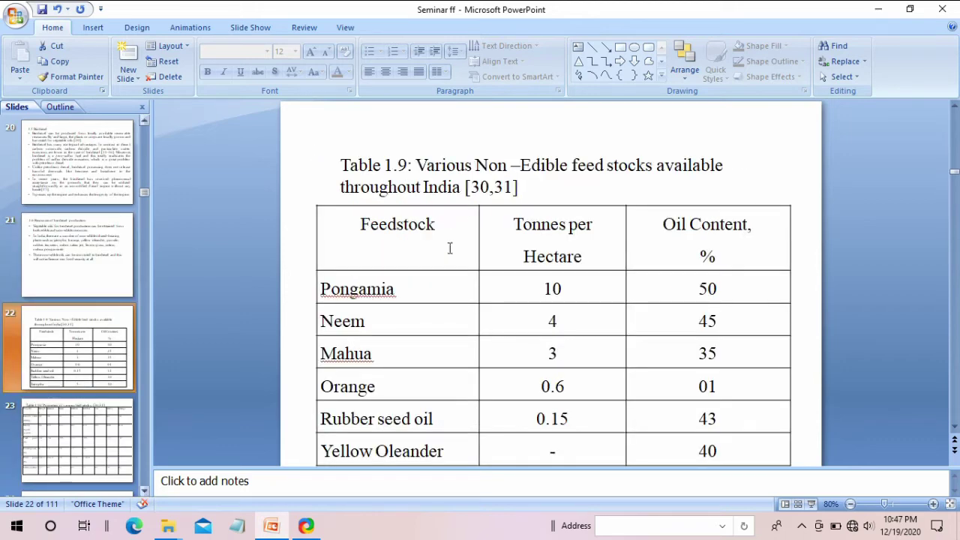
drag(515, 187, 361, 171)
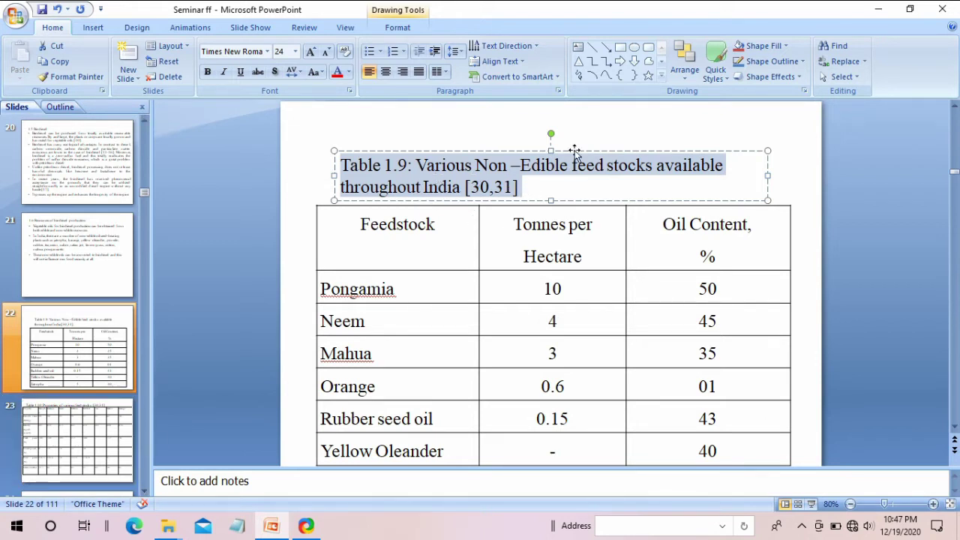
- Clear the Table 1.9 title selection and go through slide 23's Table 1.10 to slide 24
click(524, 188)
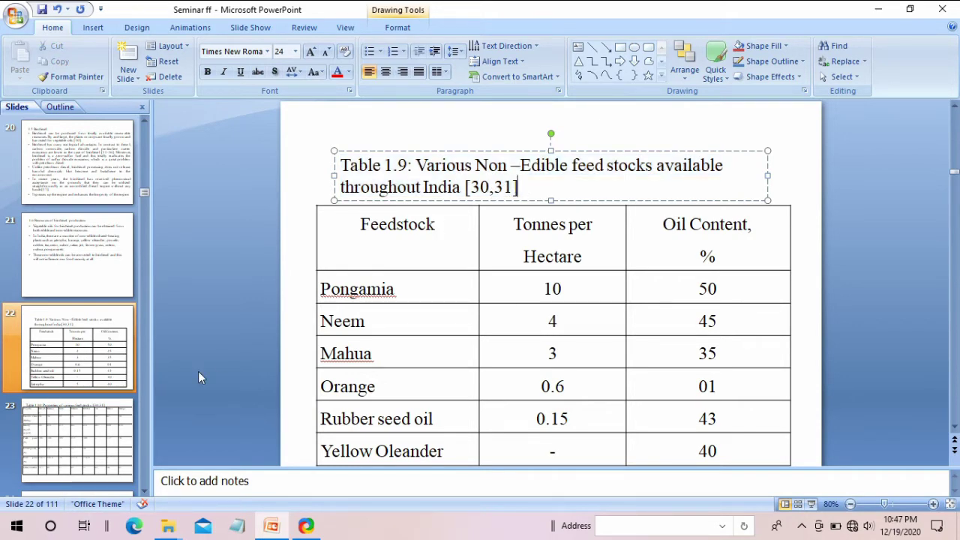
click(88, 448)
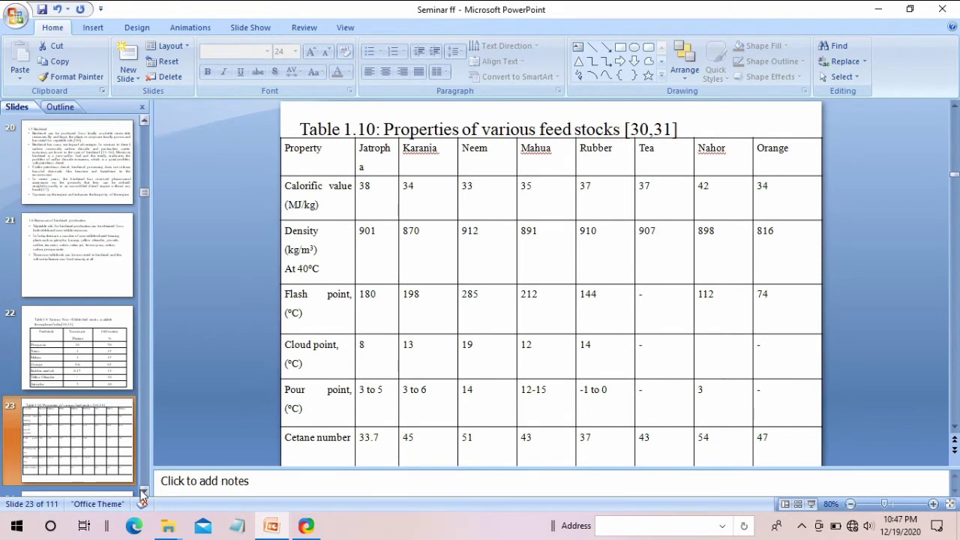
click(144, 493)
click(105, 417)
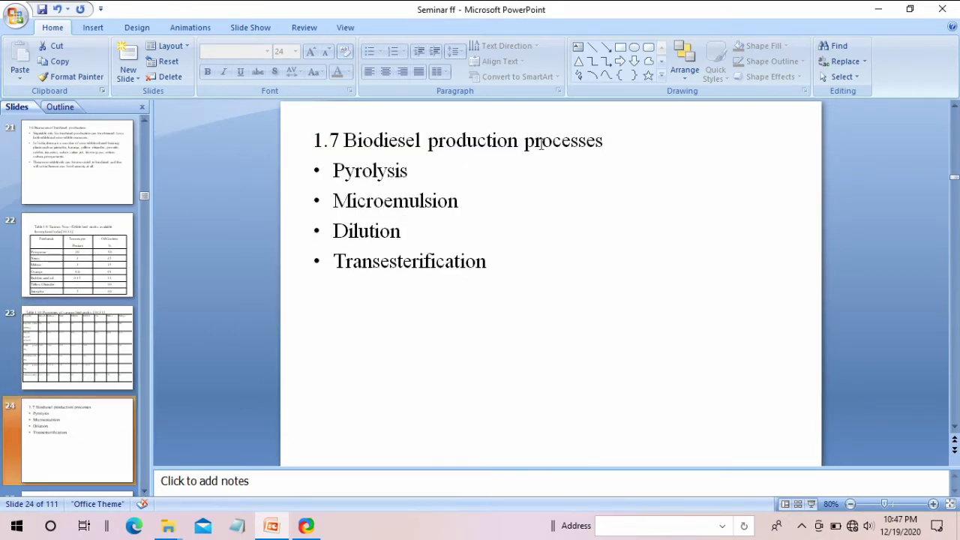
- Jump ahead to slide 36 and place the cursor in the 2.5.1 CO and CO2 heading
click(147, 489)
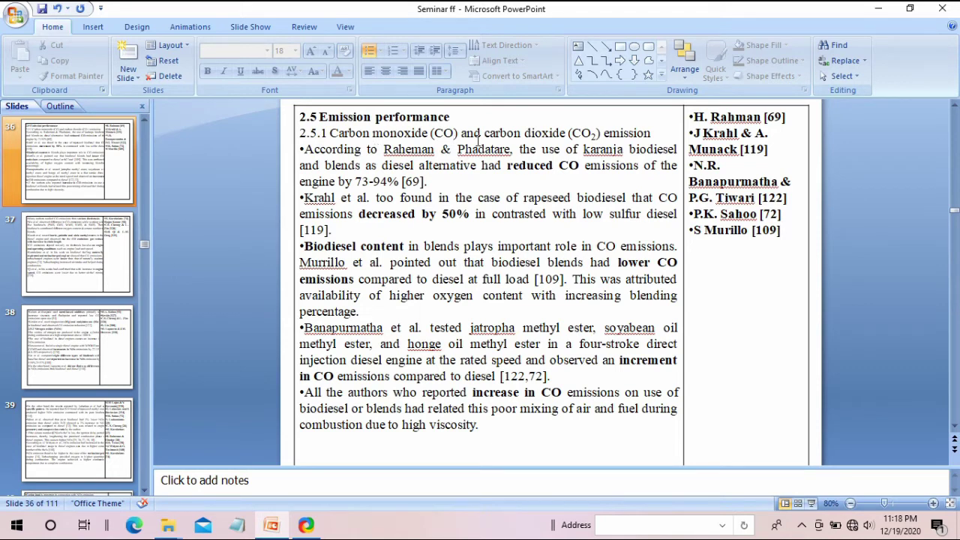
click(331, 134)
- Select the 2.5.1 CO and CO2 emission heading, then open slides 37 and 38
drag(331, 133, 649, 137)
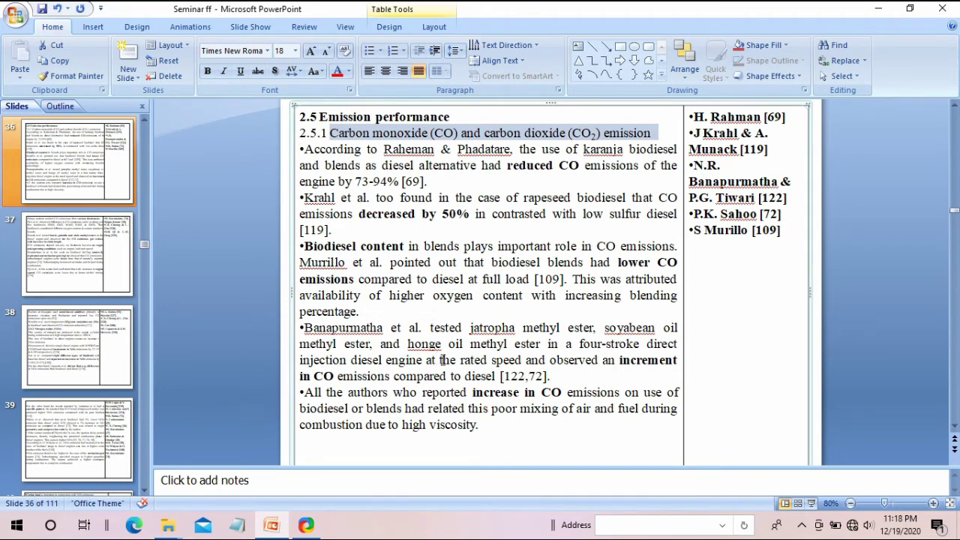
click(90, 273)
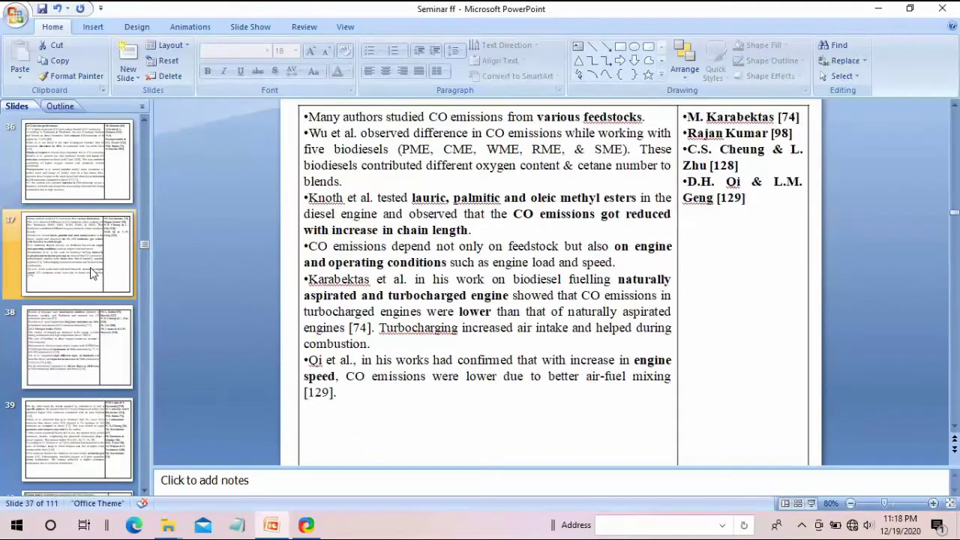
click(96, 351)
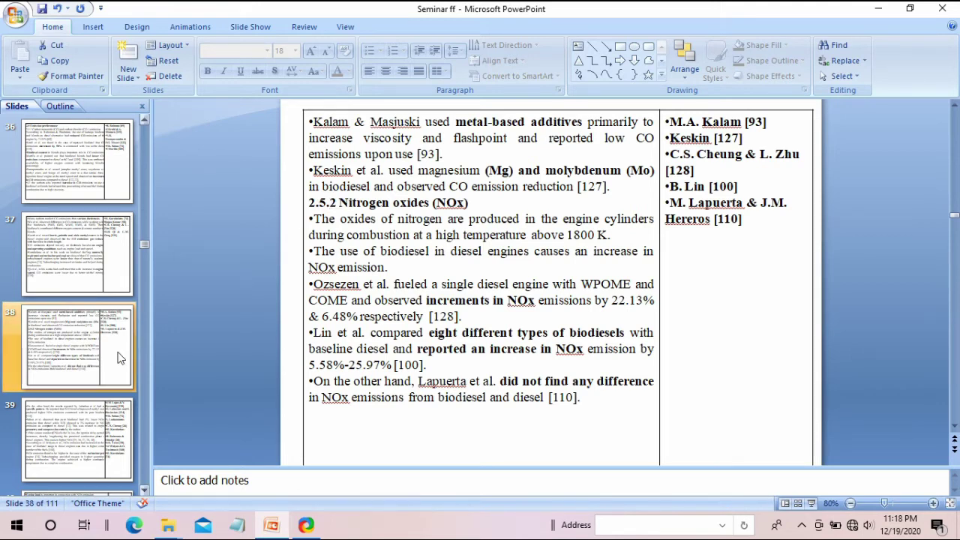
- Page through slides 39 to 42 on NOx and combustion, ending on slide 43
click(109, 439)
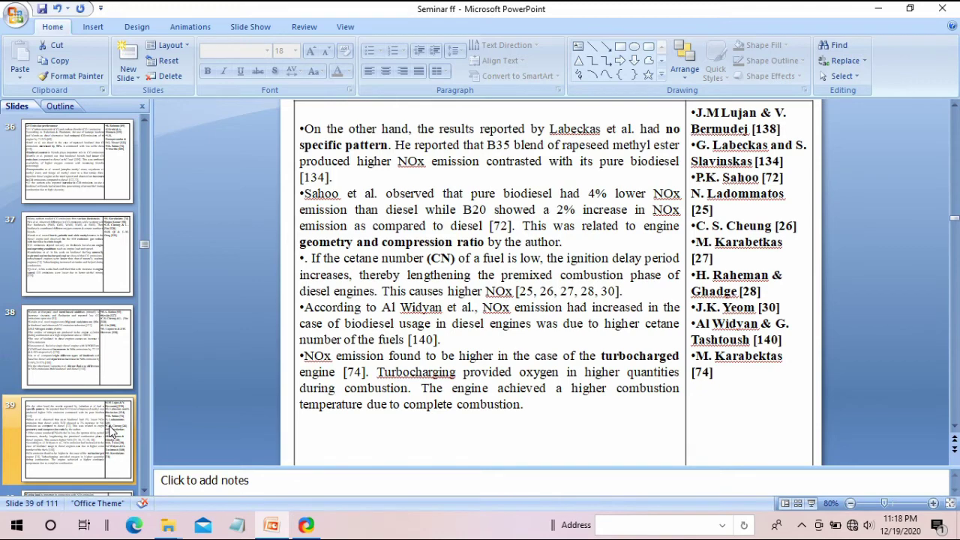
scroll(149, 461, down, 3)
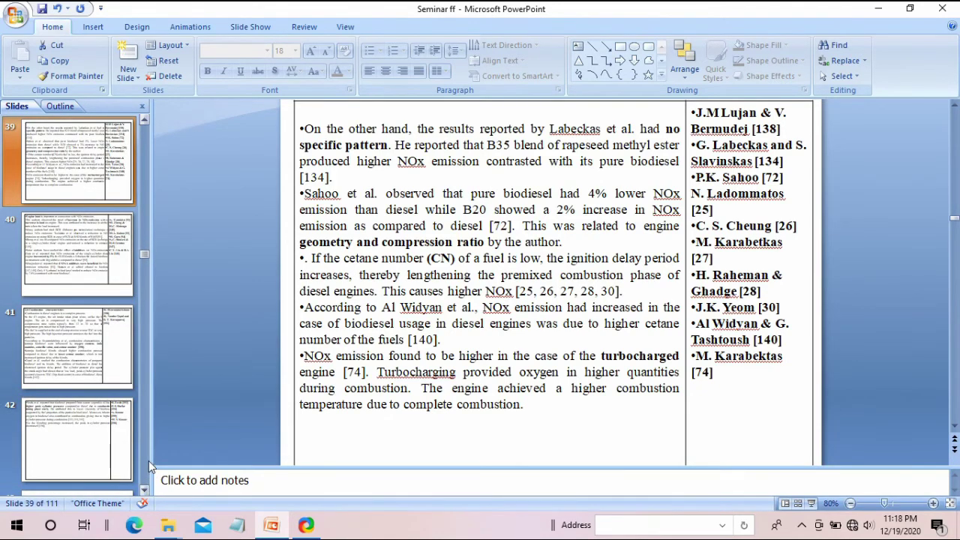
click(78, 345)
click(81, 272)
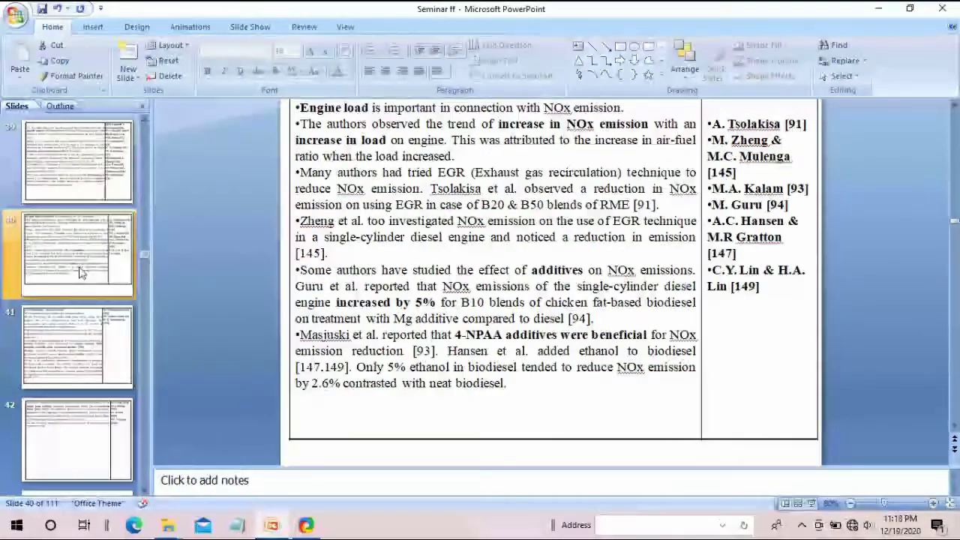
click(84, 443)
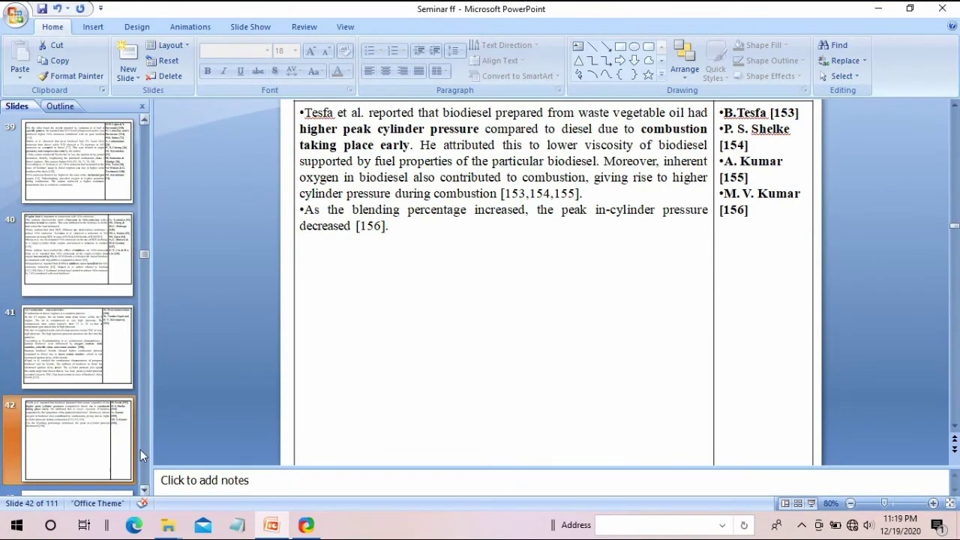
scroll(141, 449, down, 3)
click(60, 259)
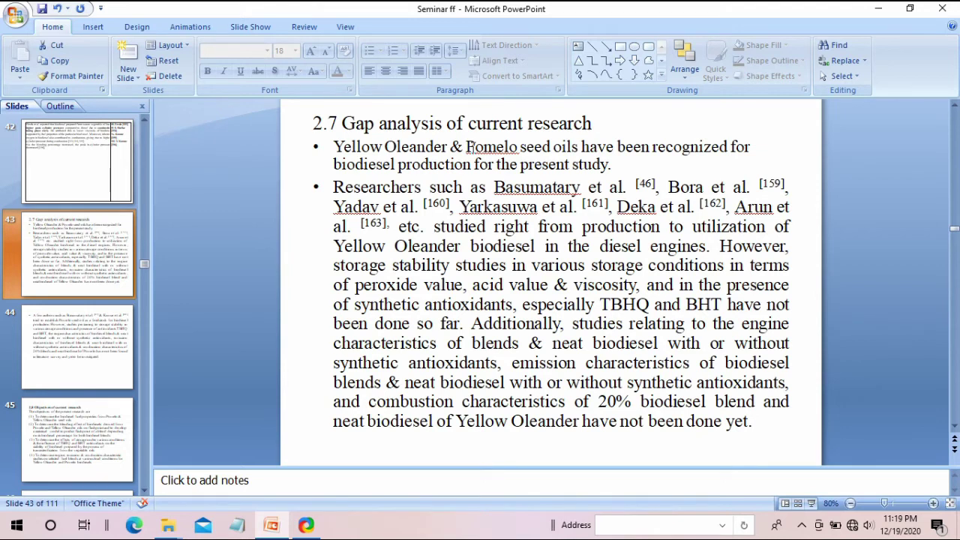
- Open slides 44 and 45 and select the word 'To' in research objective (1)
click(69, 371)
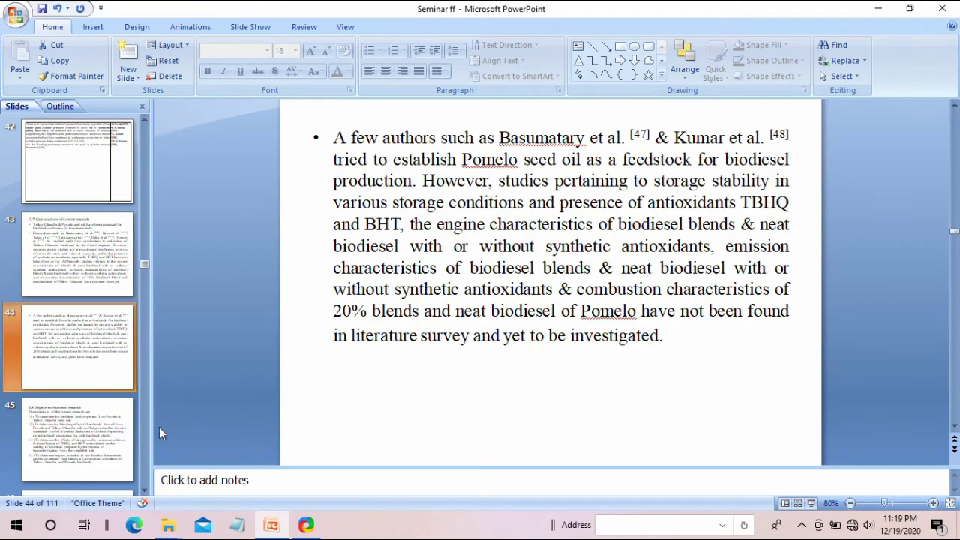
click(110, 450)
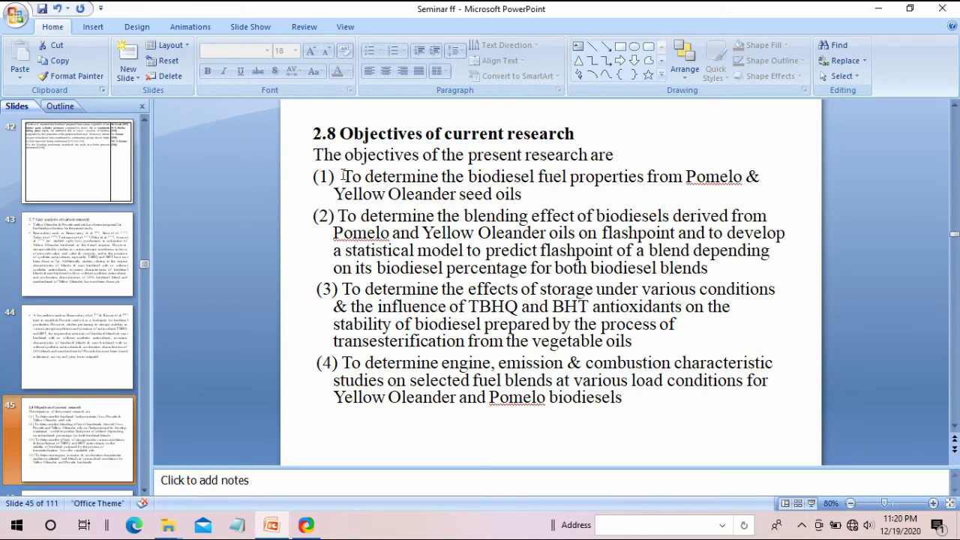
drag(343, 176, 363, 176)
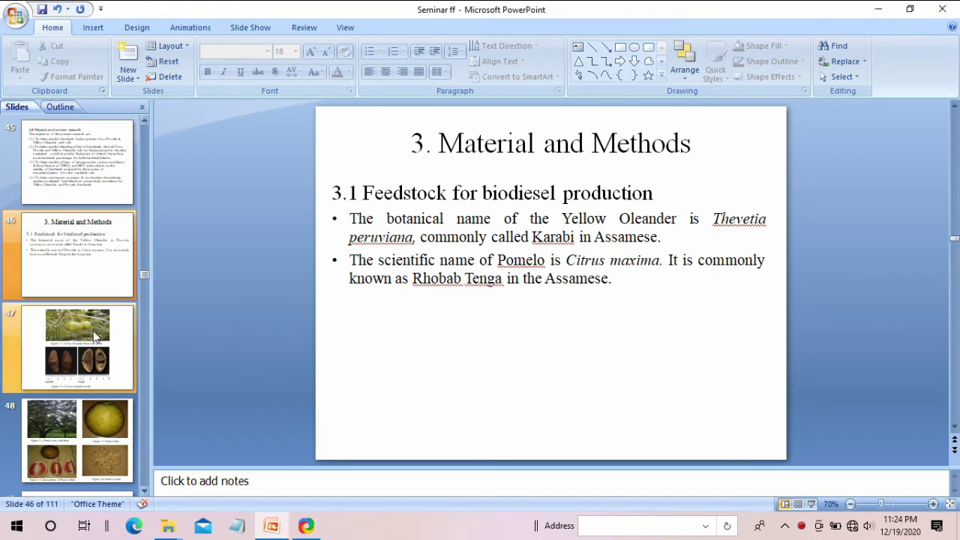
- Page through the Yellow Oleander figures, oil extraction and Biodiesel production slides to Table 3.1
click(77, 347)
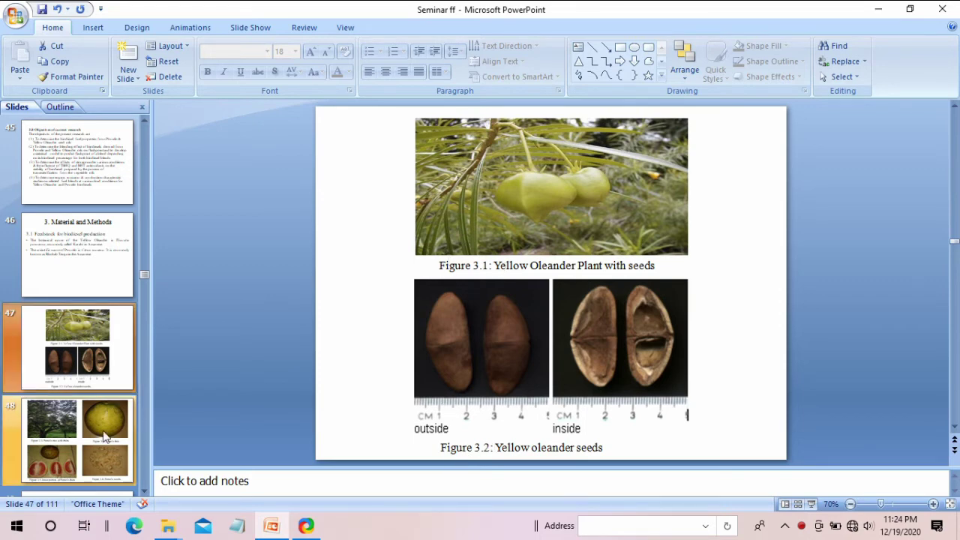
scroll(145, 431, down, 3)
click(78, 255)
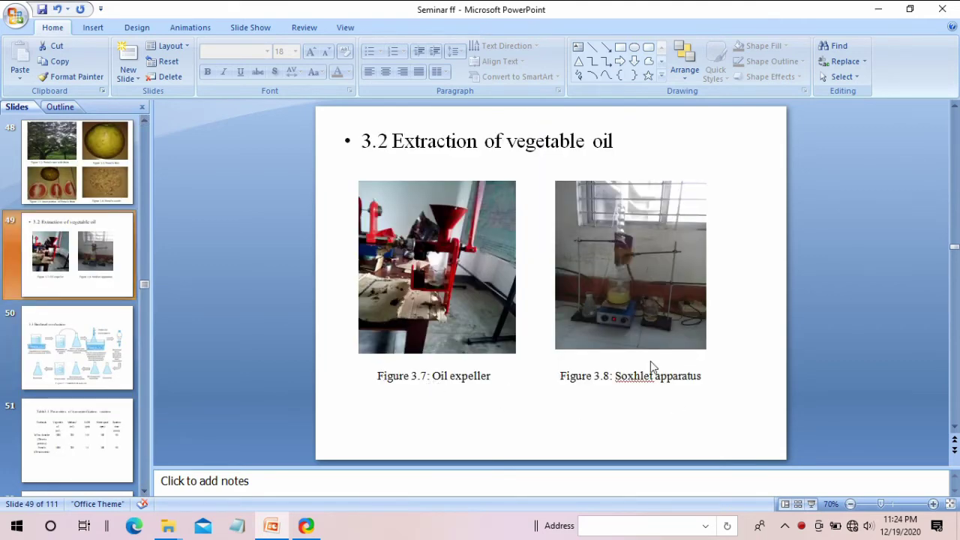
click(94, 360)
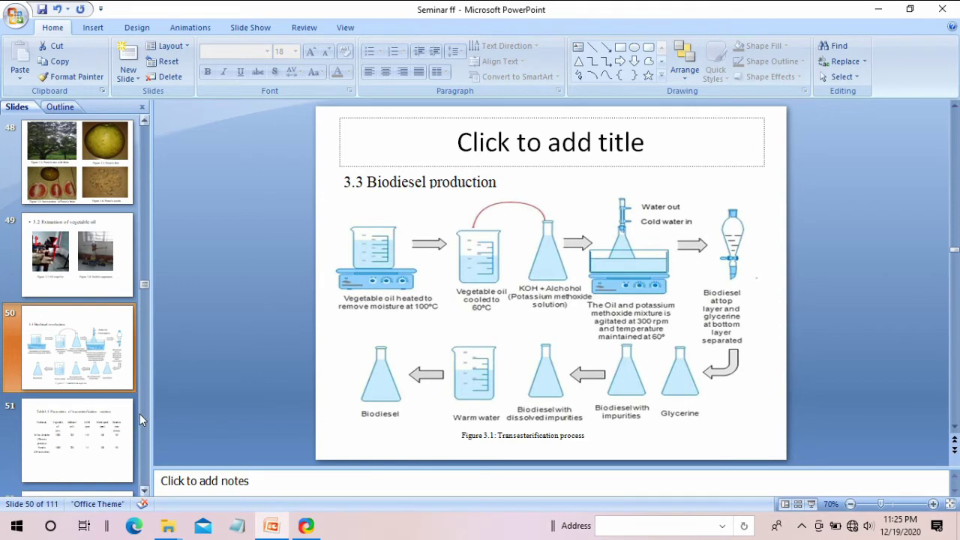
click(114, 443)
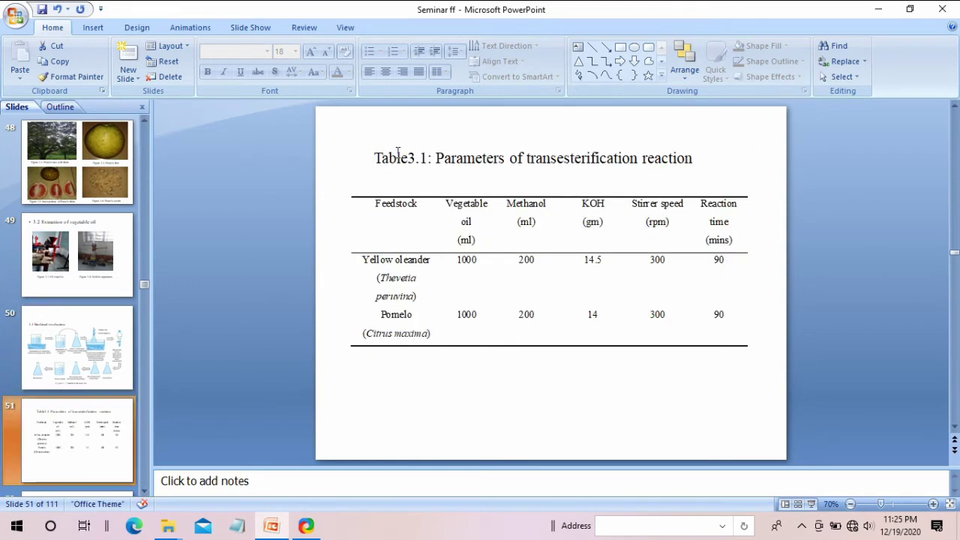
- Fix the slide title to read 'Table 3.1', then go to slide 53 with the washed biodiesel photos
click(411, 156)
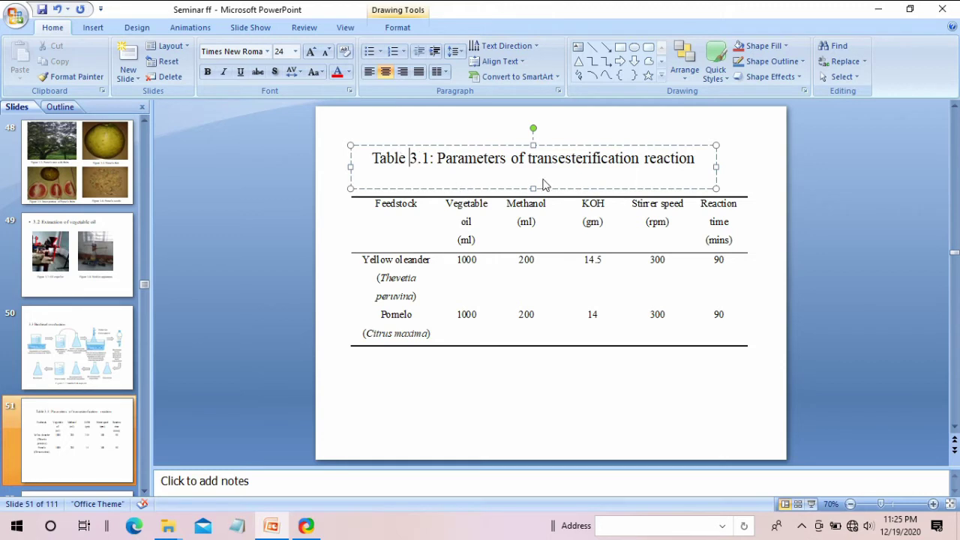
click(387, 192)
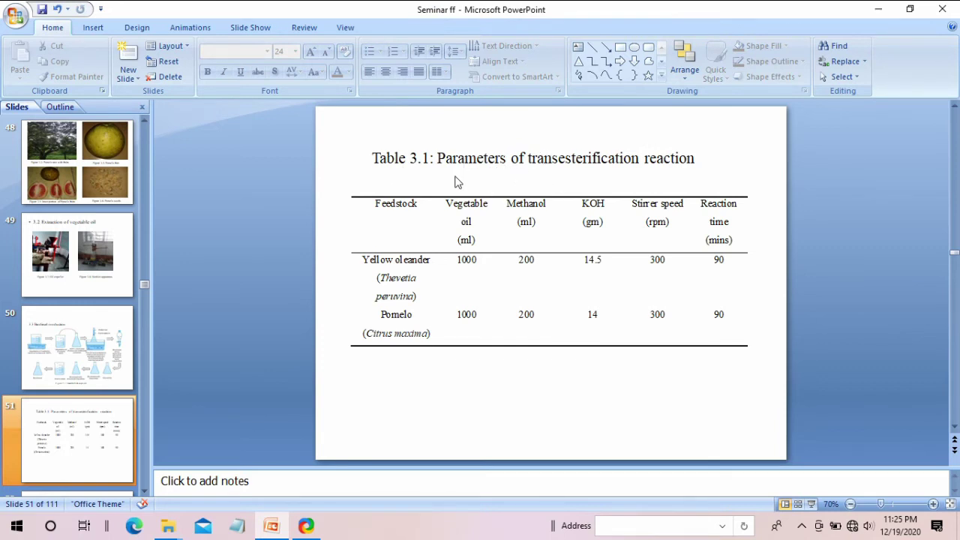
drag(375, 161, 698, 158)
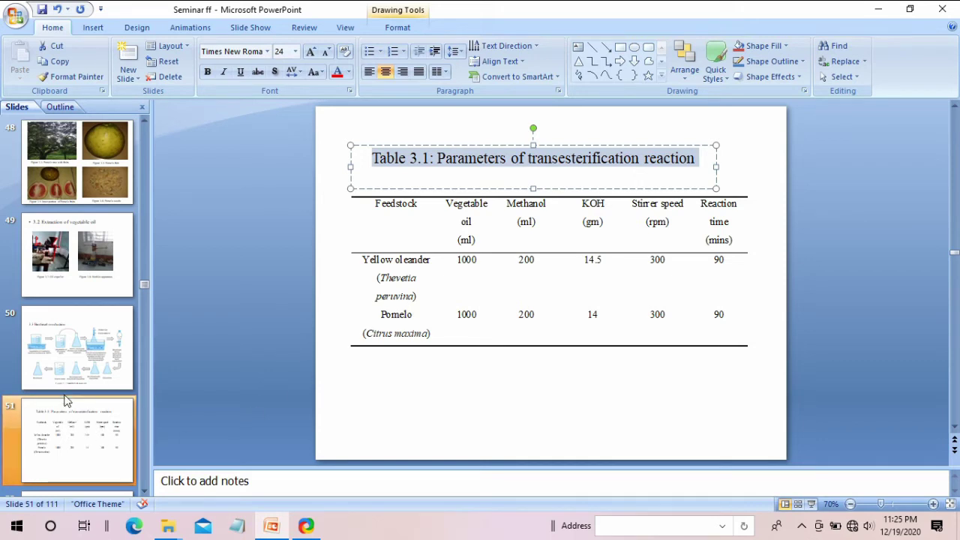
click(100, 447)
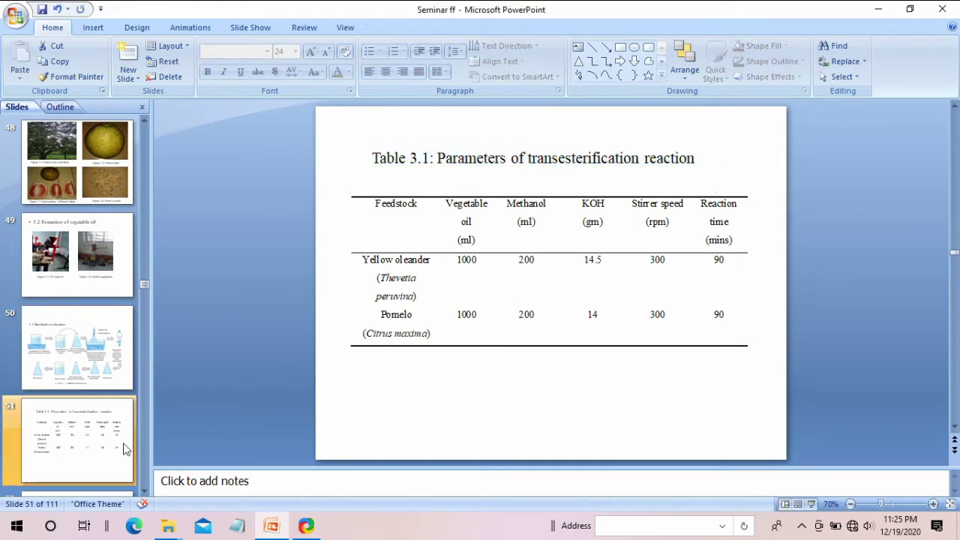
scroll(122, 446, down, 3)
click(75, 382)
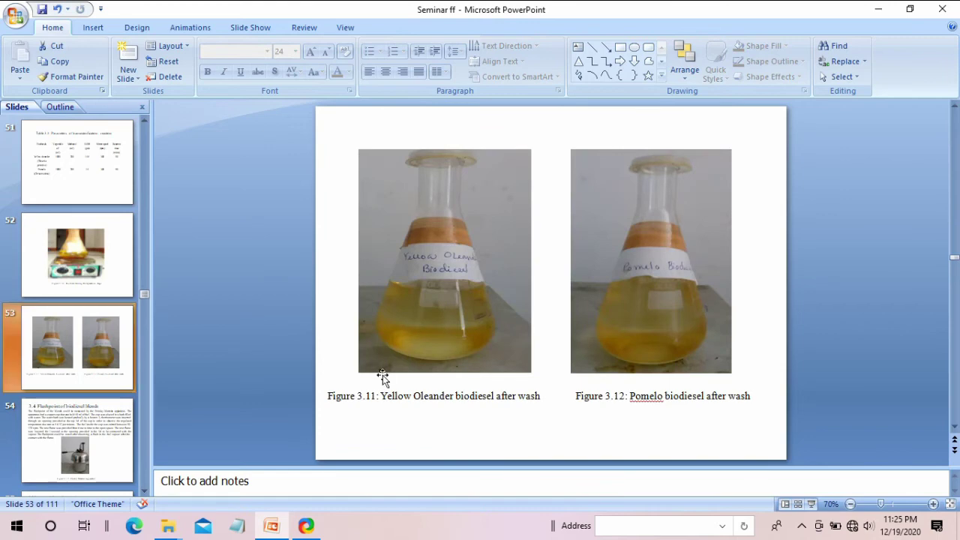
- Review the Flashpoint, Storage stability, TBHQ Treatment and BHT Treatment slides
click(100, 456)
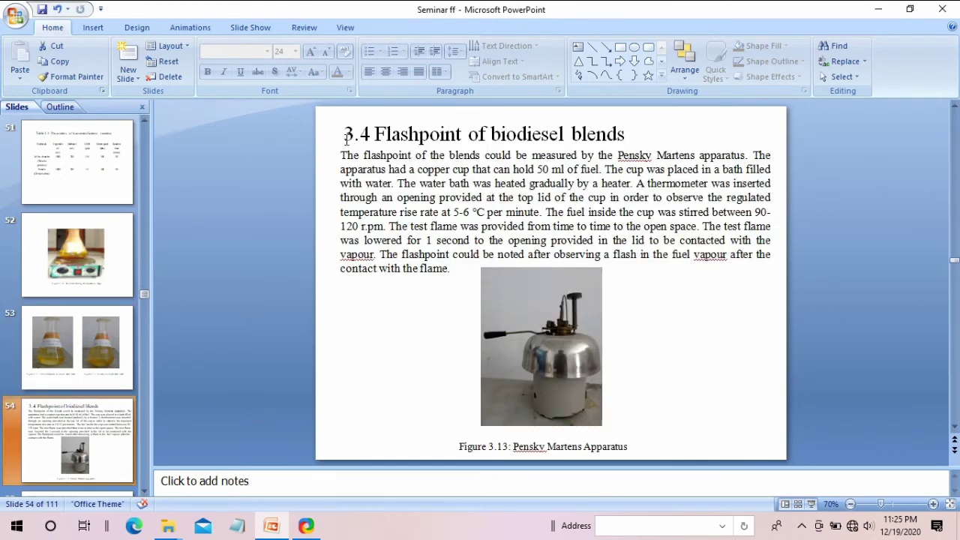
scroll(145, 430, down, 3)
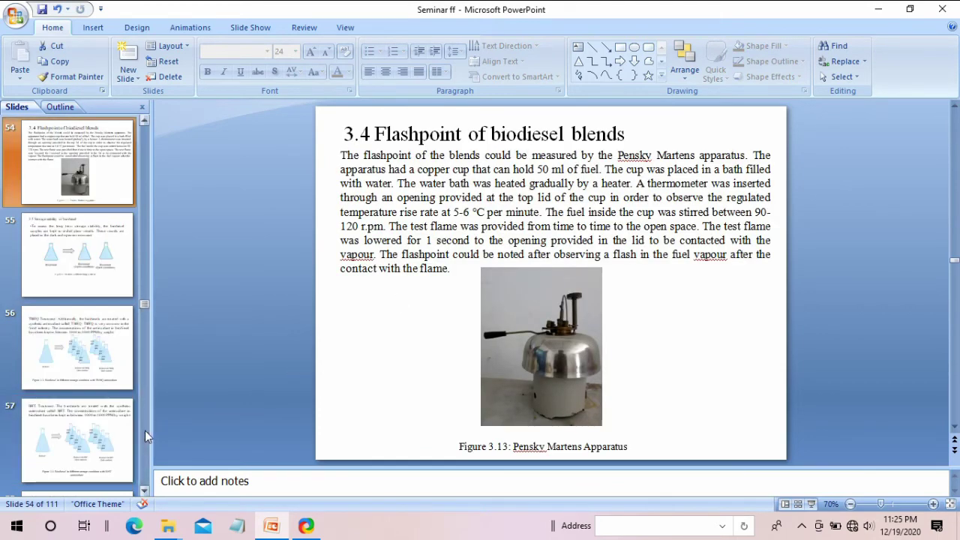
click(79, 255)
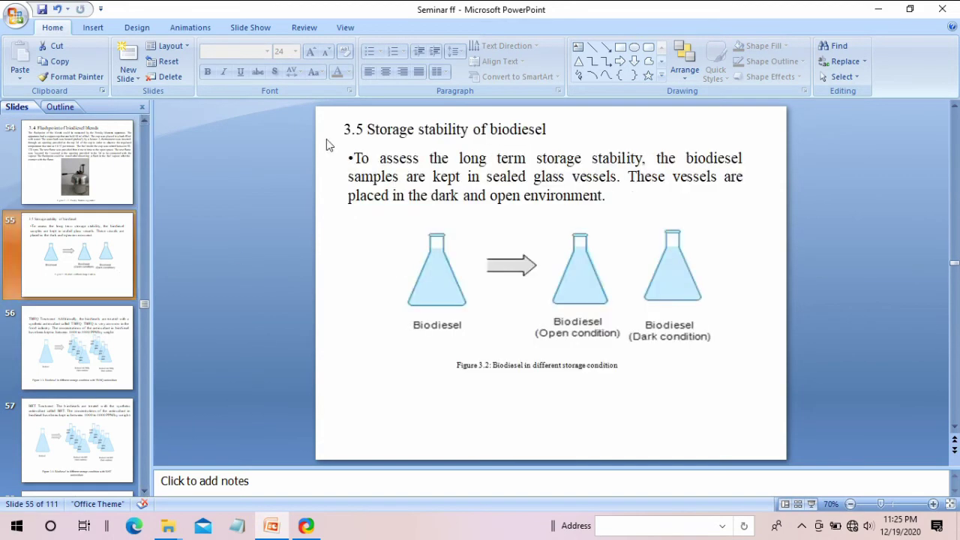
click(51, 373)
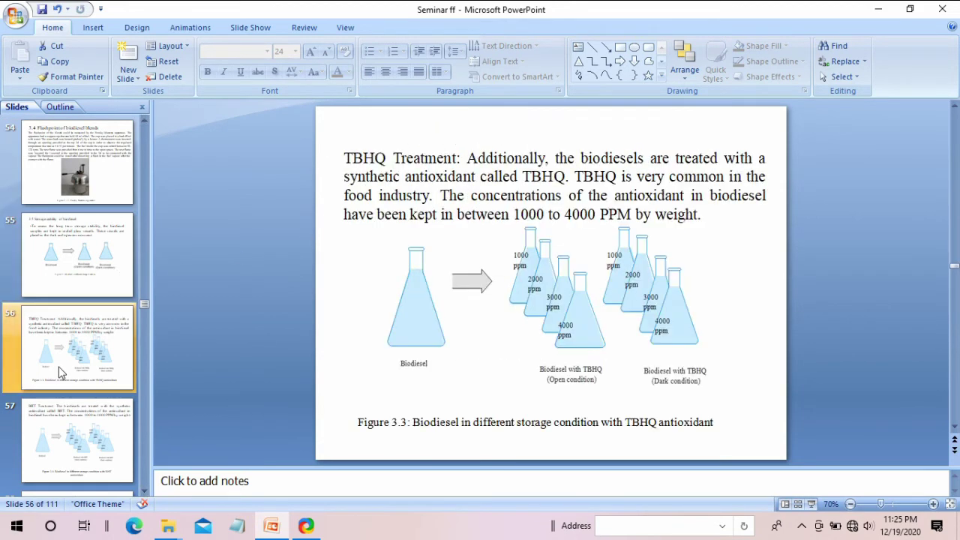
click(75, 459)
scroll(150, 468, down, 3)
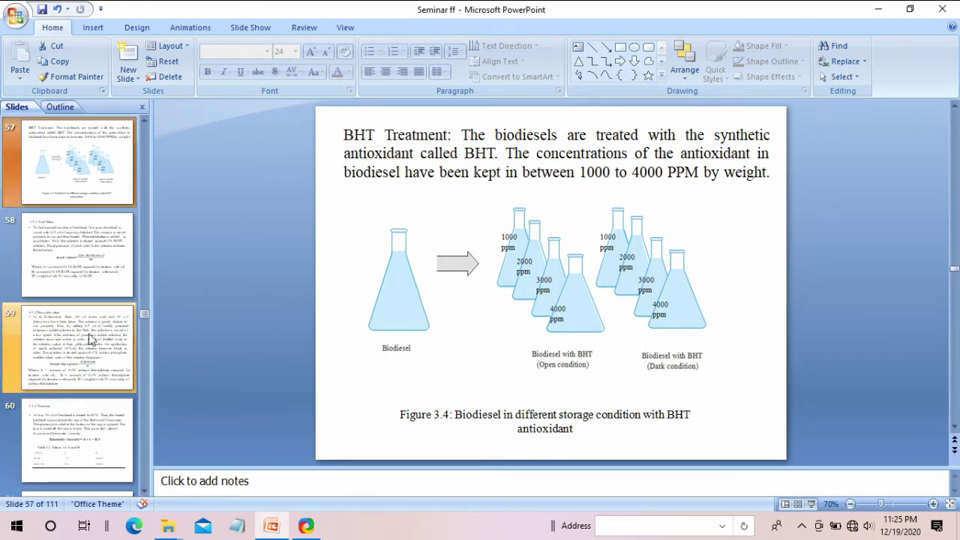
- Review the Acid Value, Peroxide value and Viscosity slides, ending on the Redwood Viscometer photo
click(117, 358)
click(87, 257)
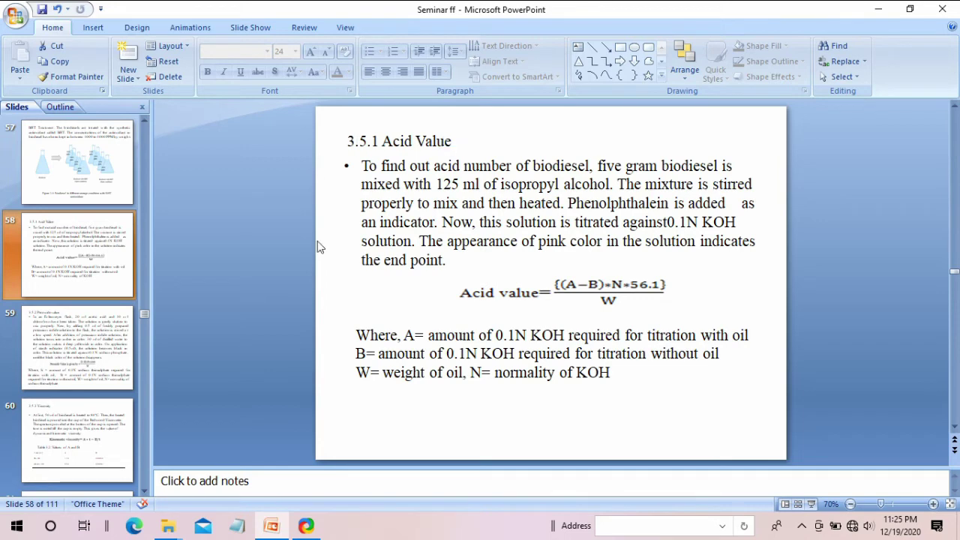
click(117, 329)
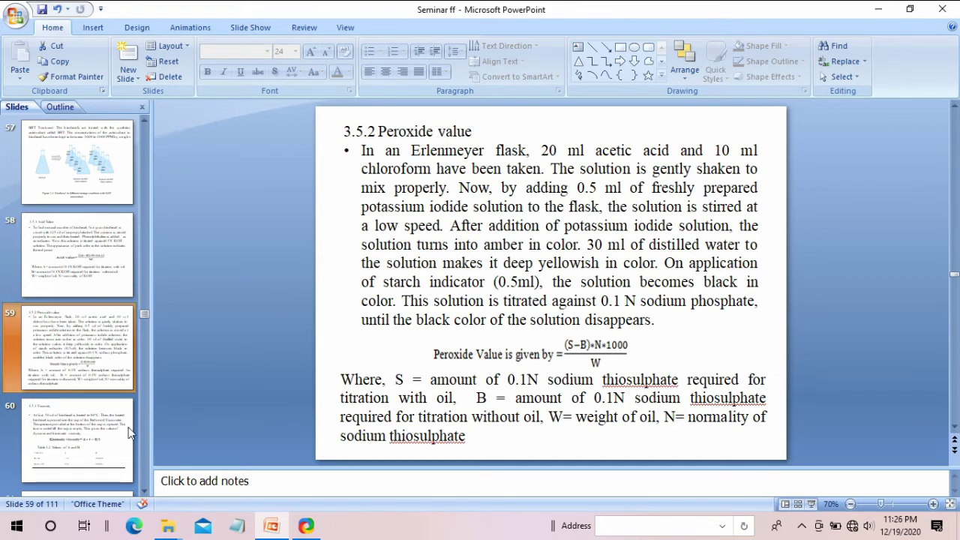
click(105, 463)
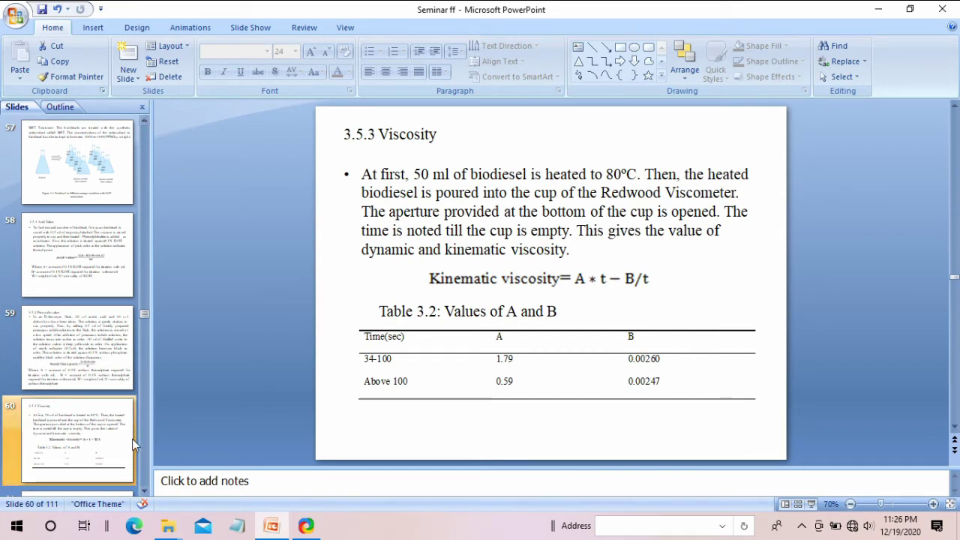
scroll(132, 438, down, 3)
click(77, 255)
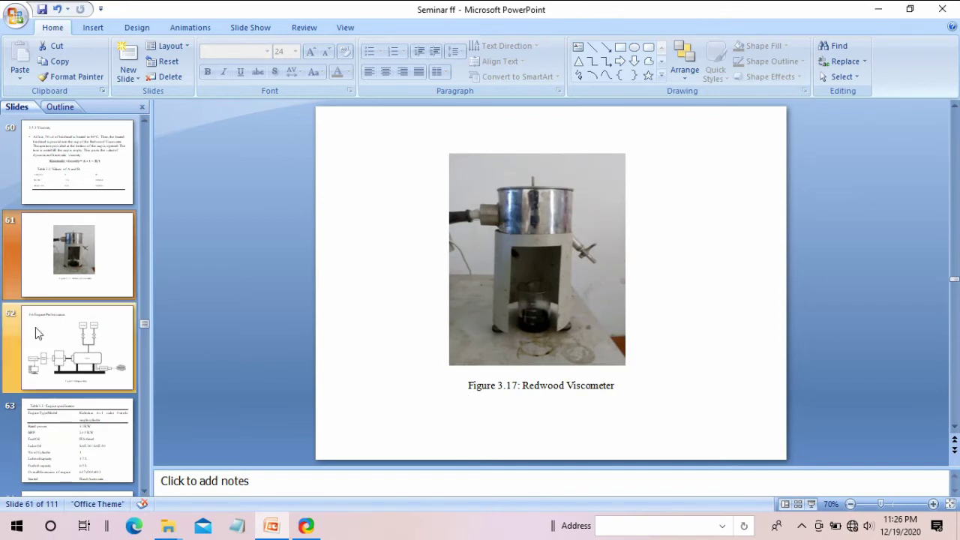
- Go from the 3.6 Engine Performance slide to slide 63, Table 3.3: Engine specification
click(78, 371)
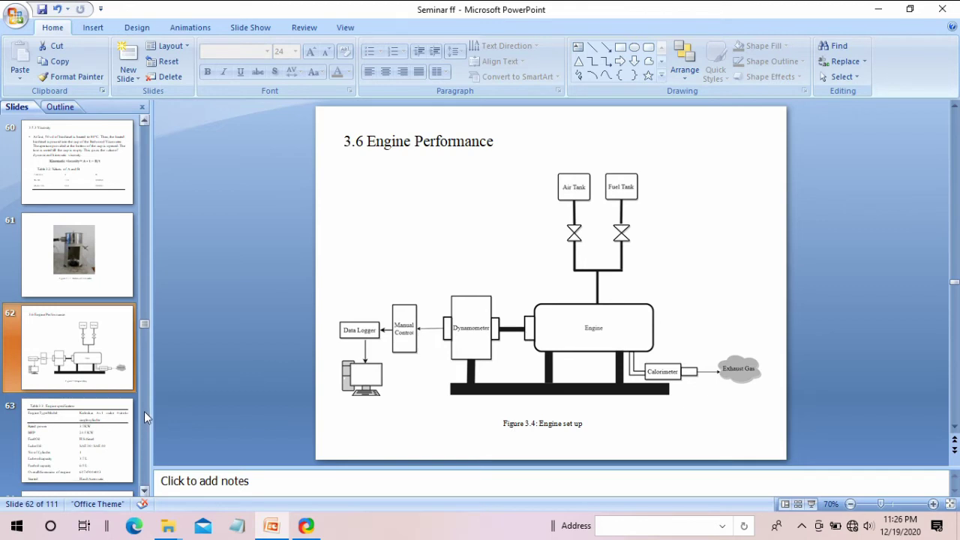
scroll(144, 411, down, 3)
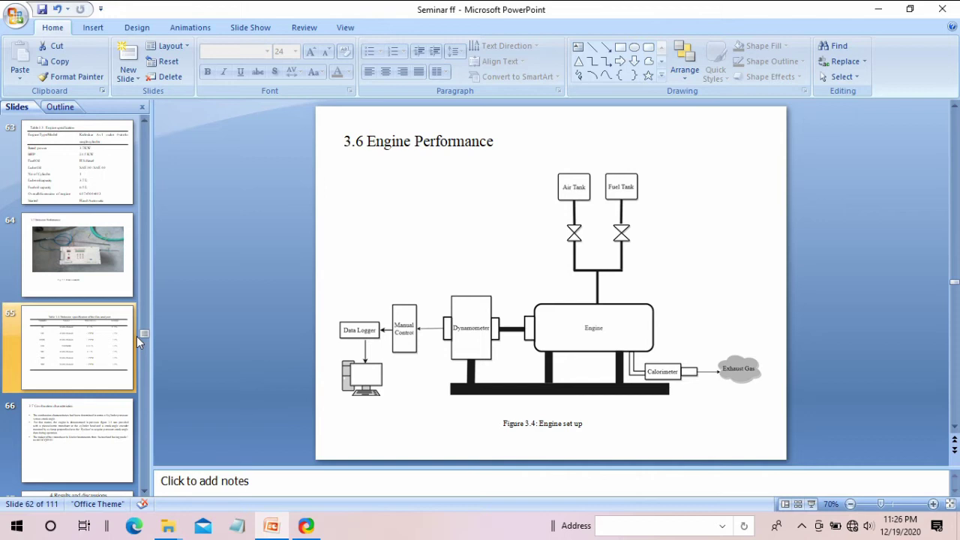
click(102, 193)
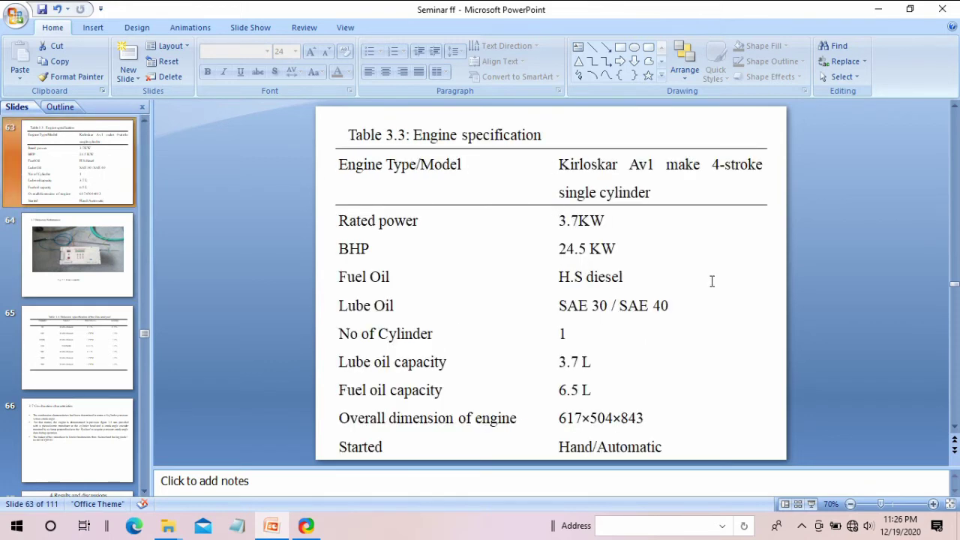
- Center the 'Table 3.3: Engine specification' title and go to slide 64, 3.7 Emission Performance
drag(350, 135, 548, 136)
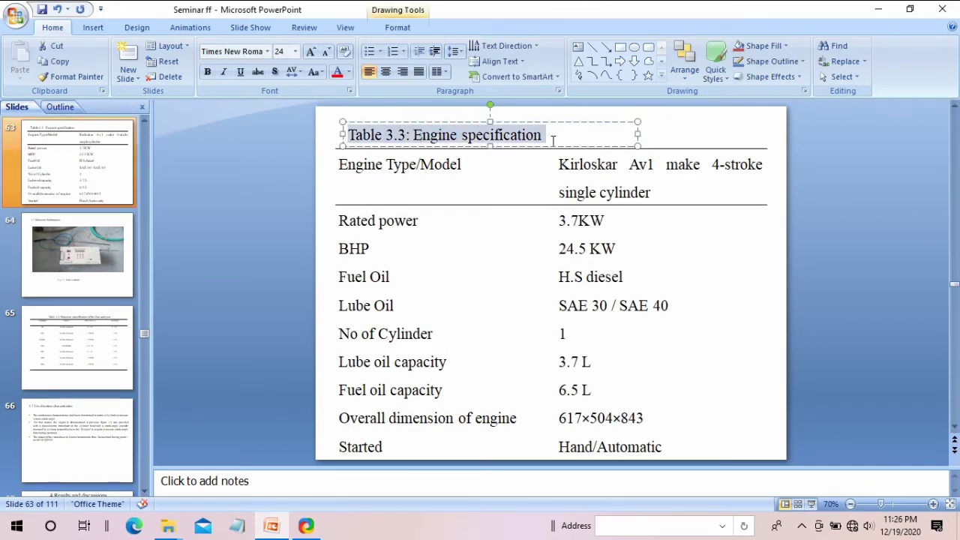
click(385, 73)
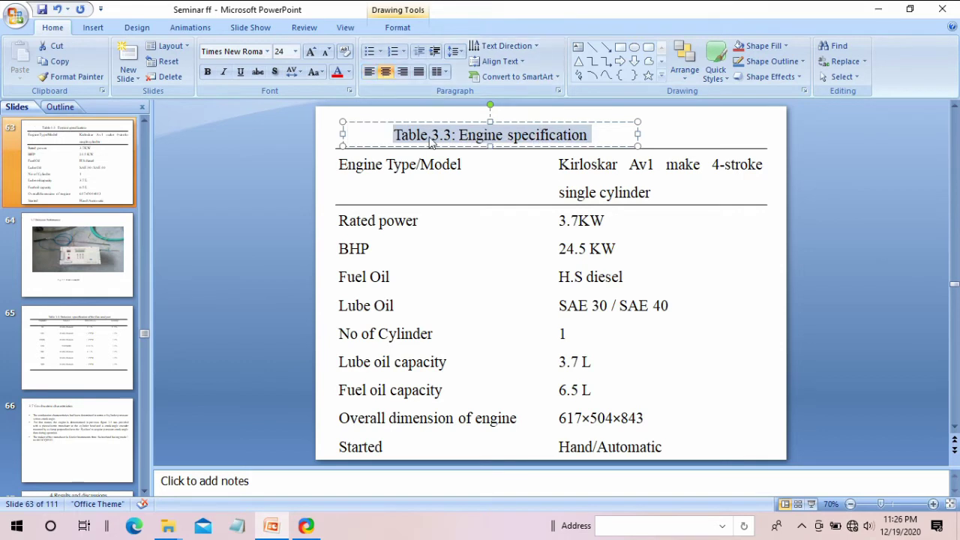
click(95, 283)
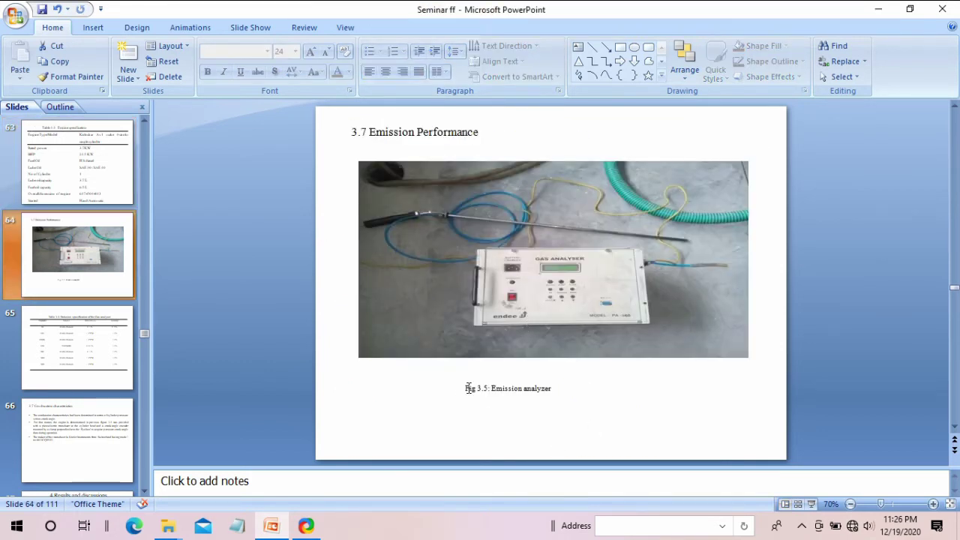
- Center the 'Fig 3.5: Emission analyzer' caption and enlarge it from 12 to 14 pt
click(469, 388)
drag(465, 388, 562, 393)
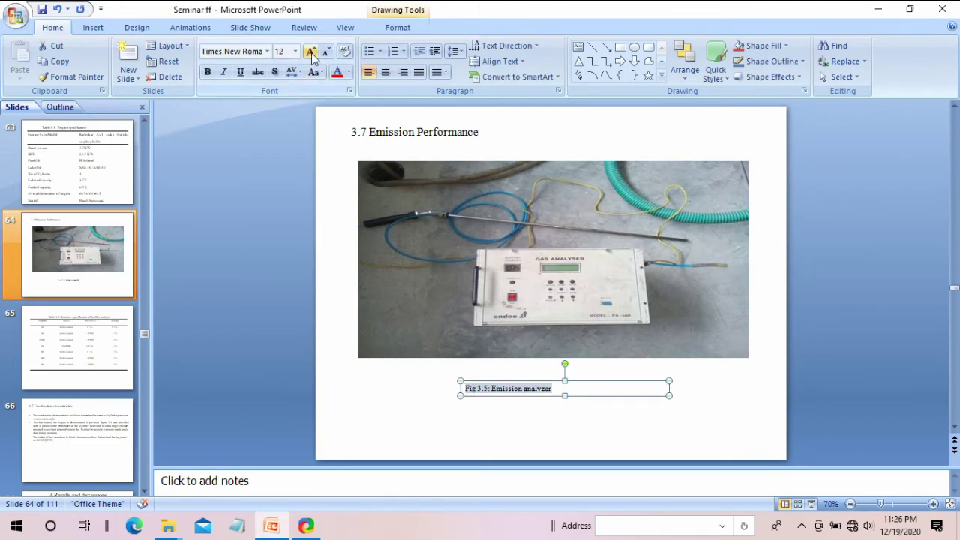
click(385, 72)
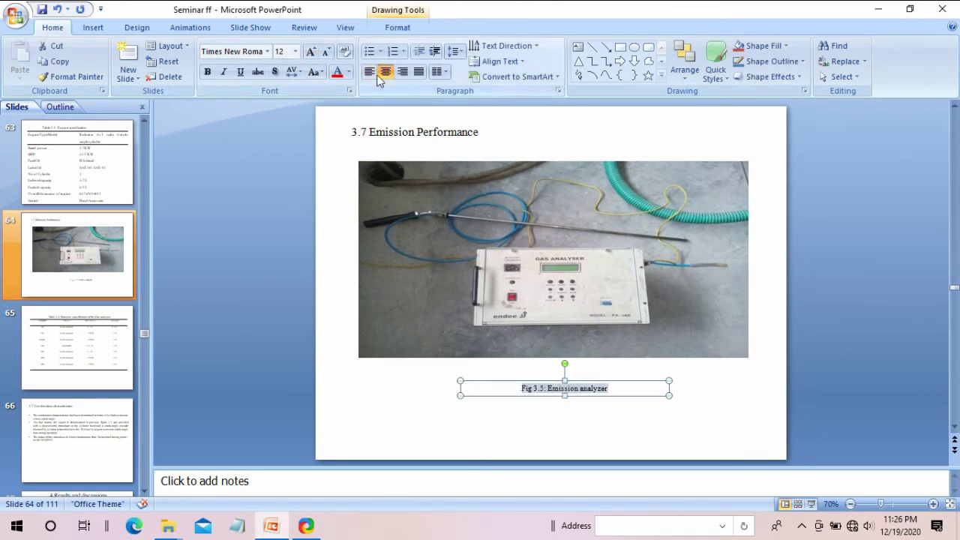
click(311, 51)
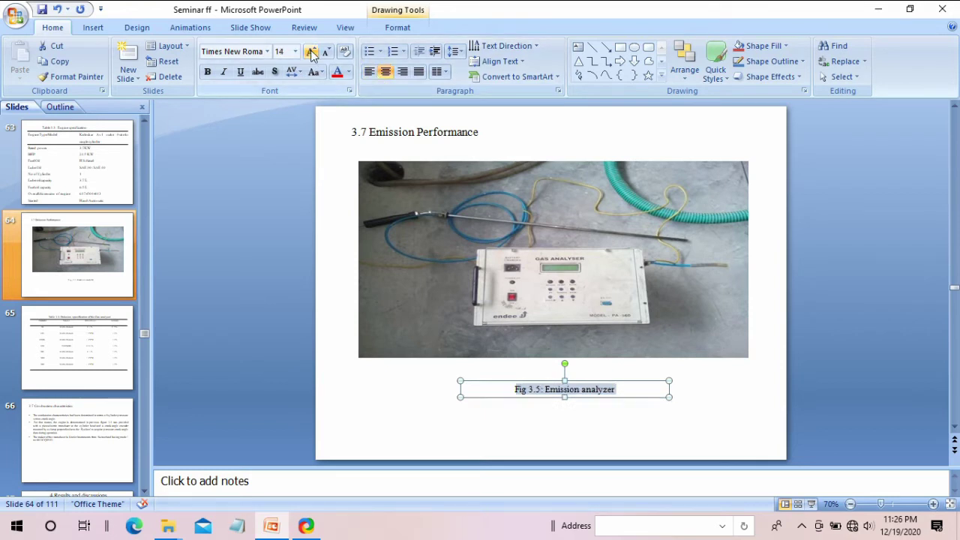
- Save the presentation and go to slide 65 with the Table 3.4 gas analyzer specifications
click(472, 428)
key(ctrl+s)
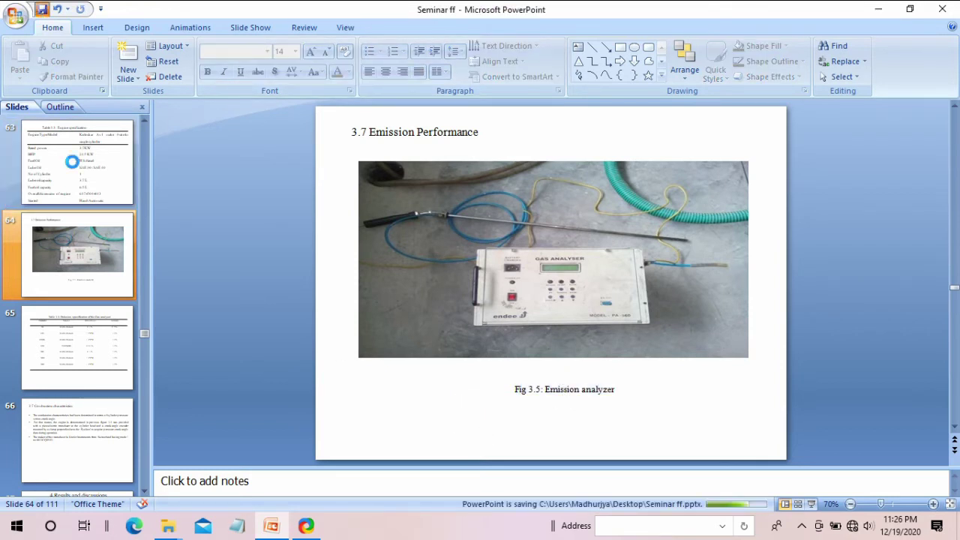
click(97, 365)
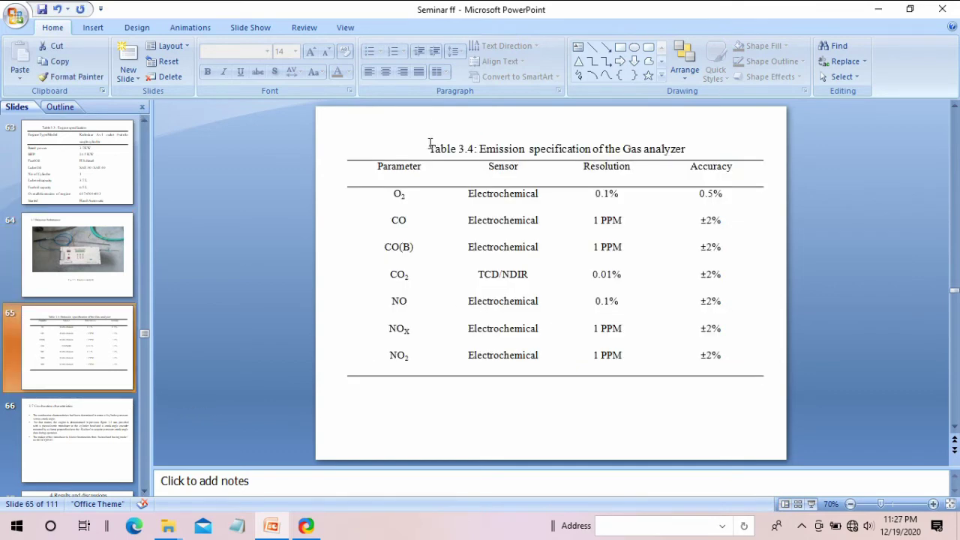